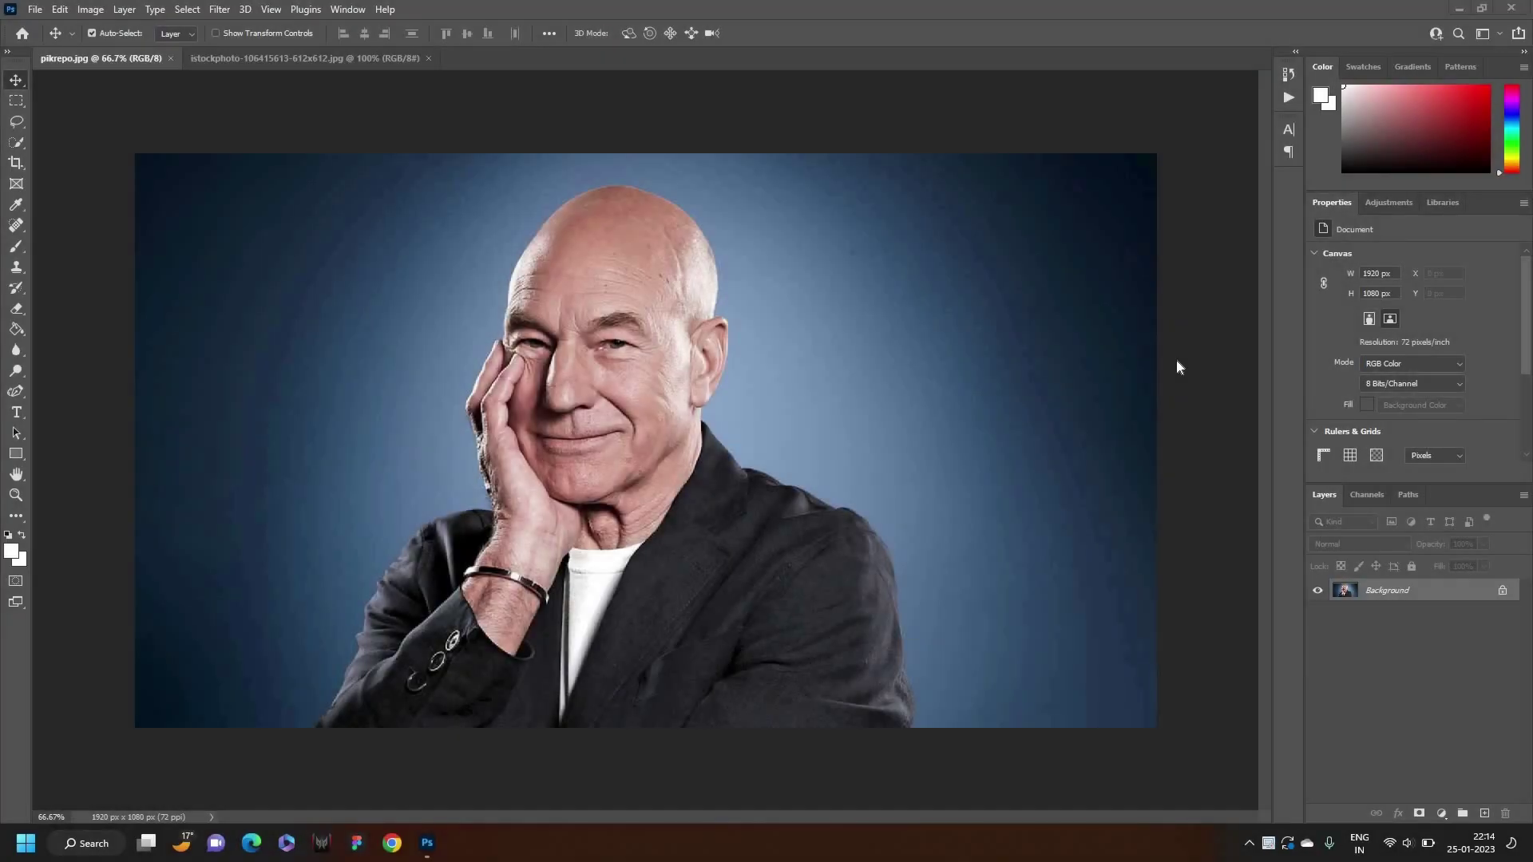
Quick-select the man's head, neck, ear, shirt, sleeve and jacket
{"action": "left_click", "coordinate": [15, 146]}
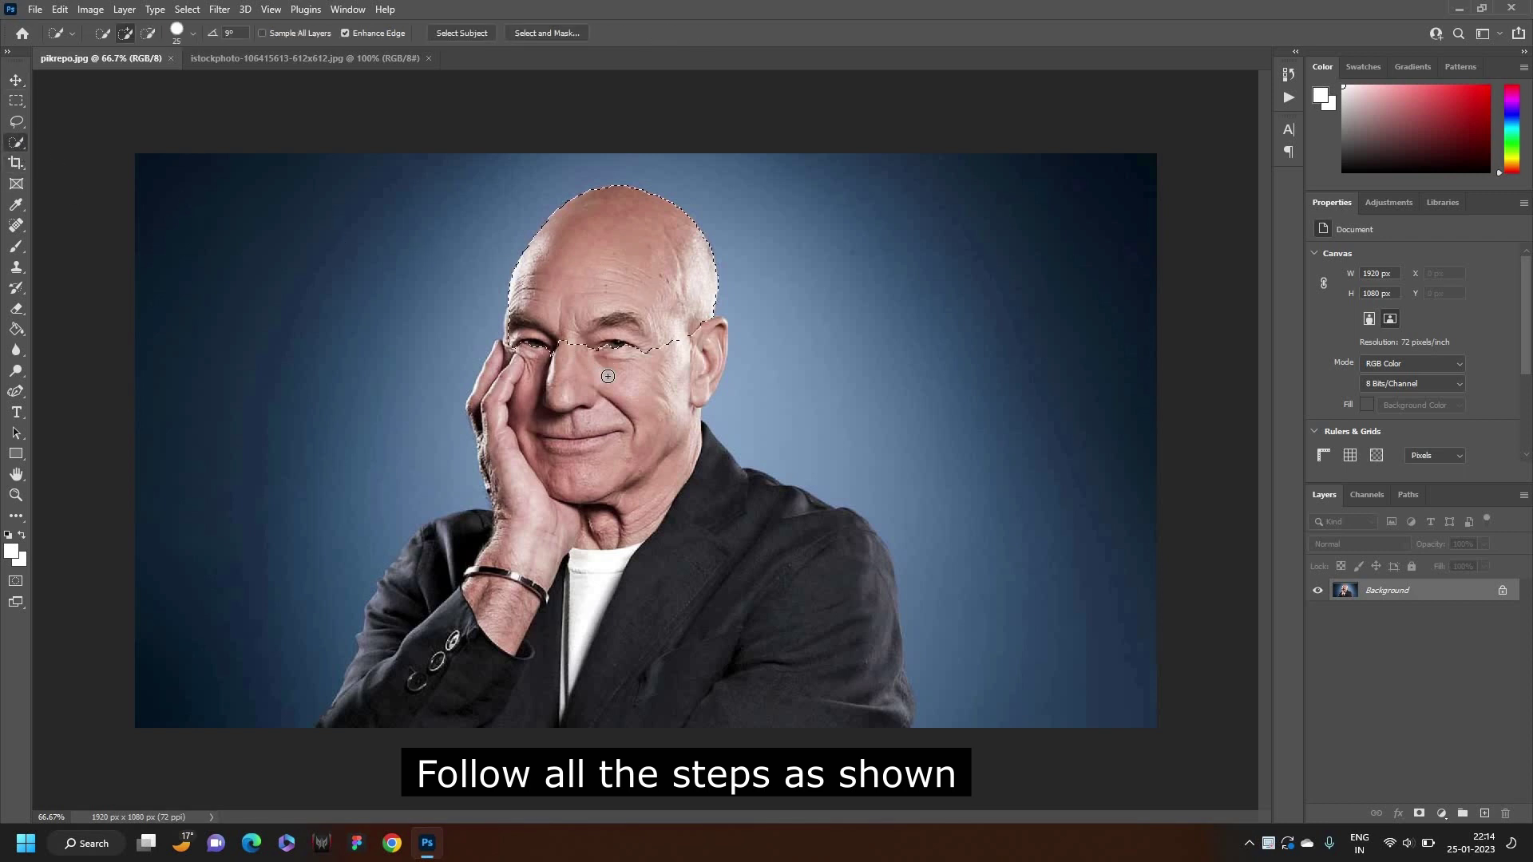
{"action": "left_click_drag", "start_coordinate": [607, 368], "coordinate": [564, 569]}
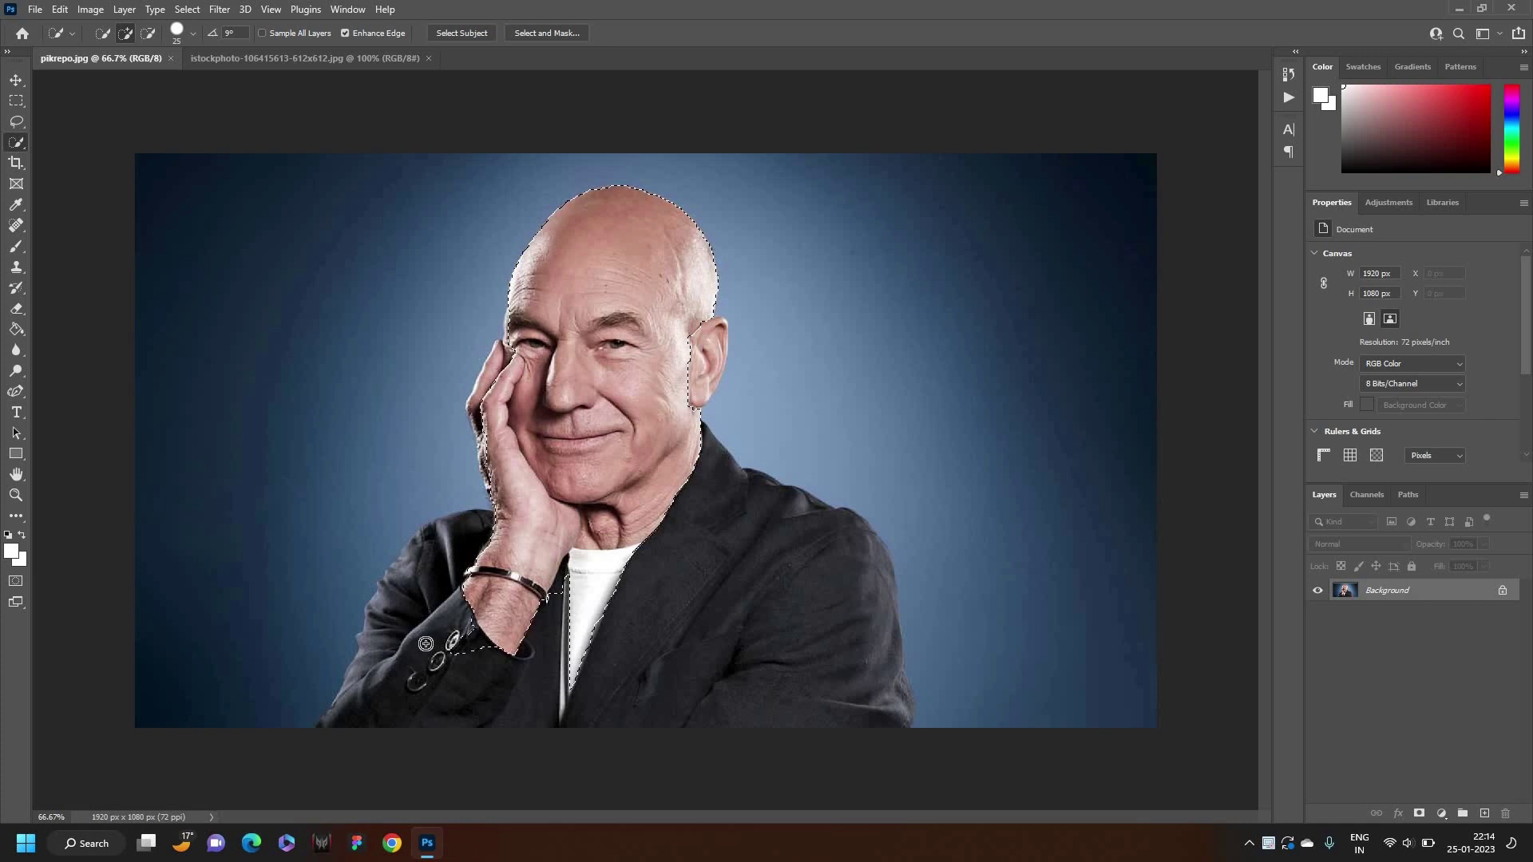
{"action": "mouse_move", "coordinate": [426, 643]}
{"action": "left_mouse_down"}
{"action": "mouse_move", "coordinate": [471, 535]}
{"action": "mouse_move", "coordinate": [339, 717]}
{"action": "left_mouse_up"}
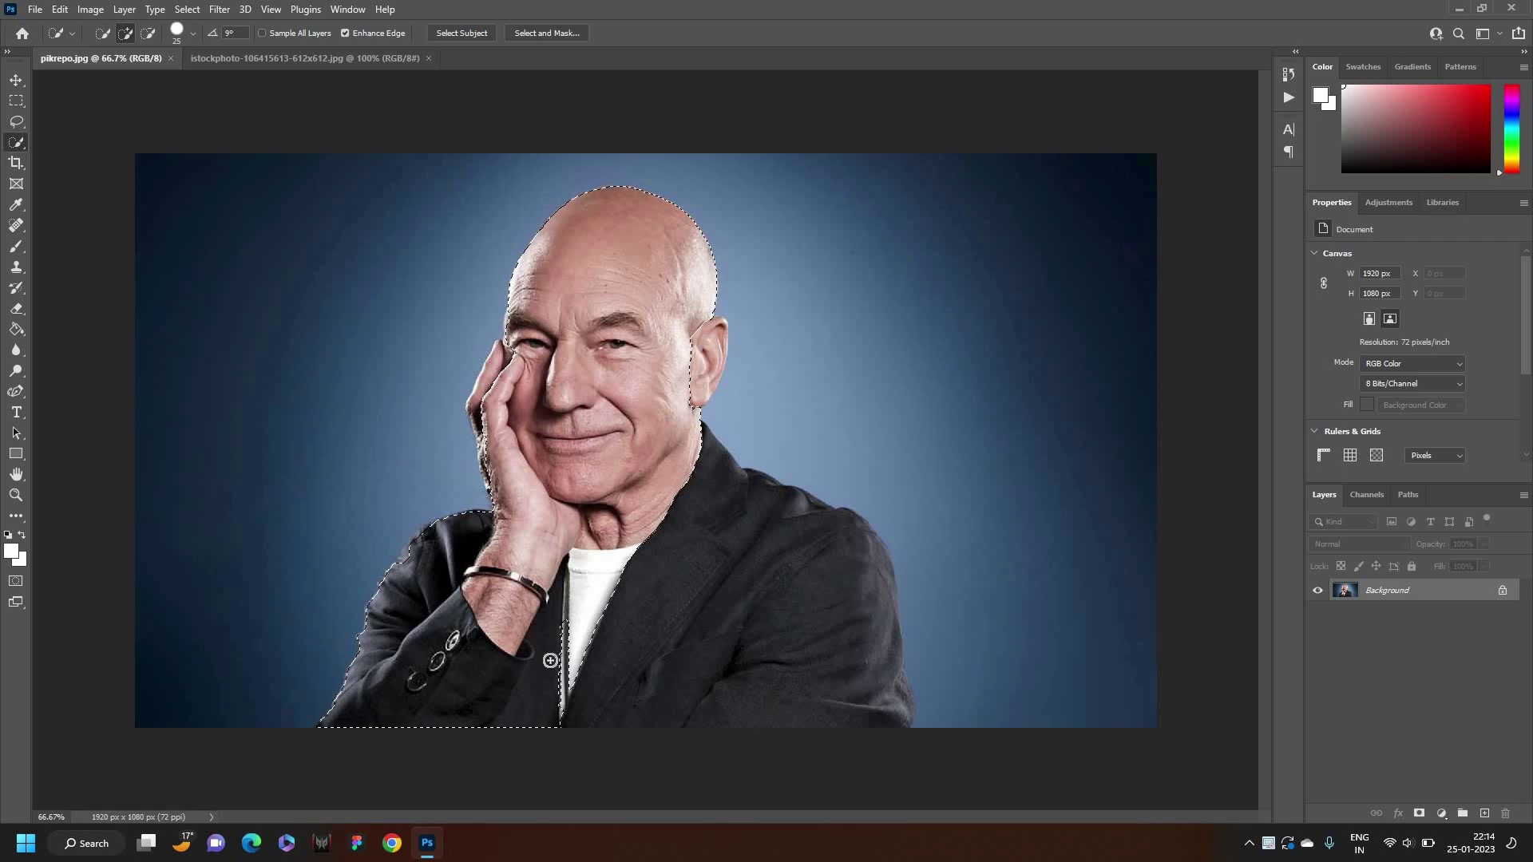
{"action": "left_click_drag", "start_coordinate": [703, 674], "coordinate": [895, 687]}
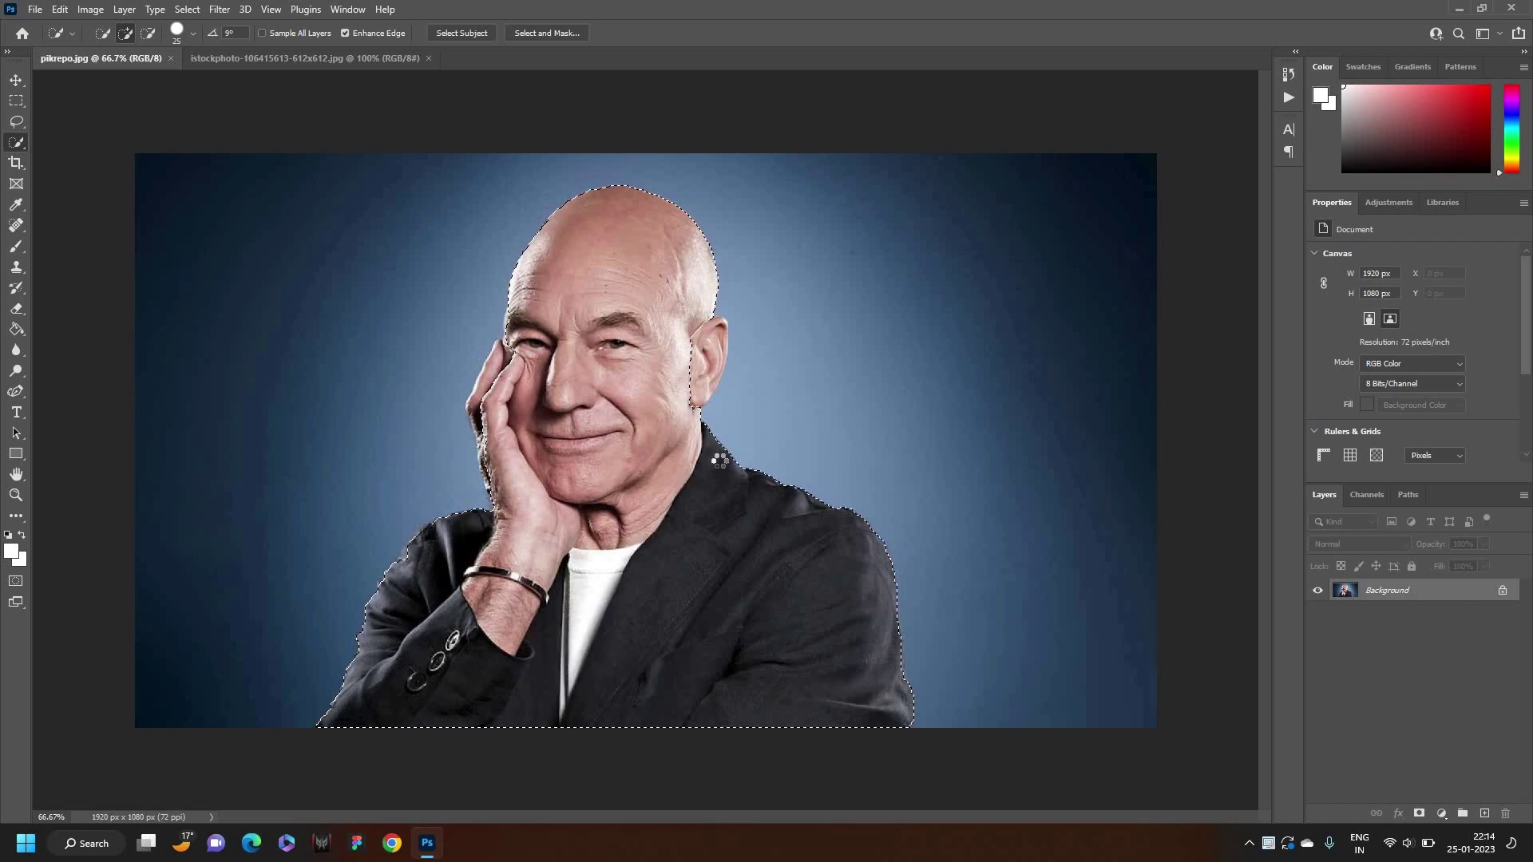
{"action": "left_click_drag", "start_coordinate": [711, 341], "coordinate": [715, 330]}
{"action": "left_click_drag", "start_coordinate": [478, 421], "coordinate": [490, 426]}
Copy the selected man onto a new Layer 1 with Layer Via Copy
{"action": "right_click", "coordinate": [551, 413]}
{"action": "left_click", "coordinate": [589, 523]}
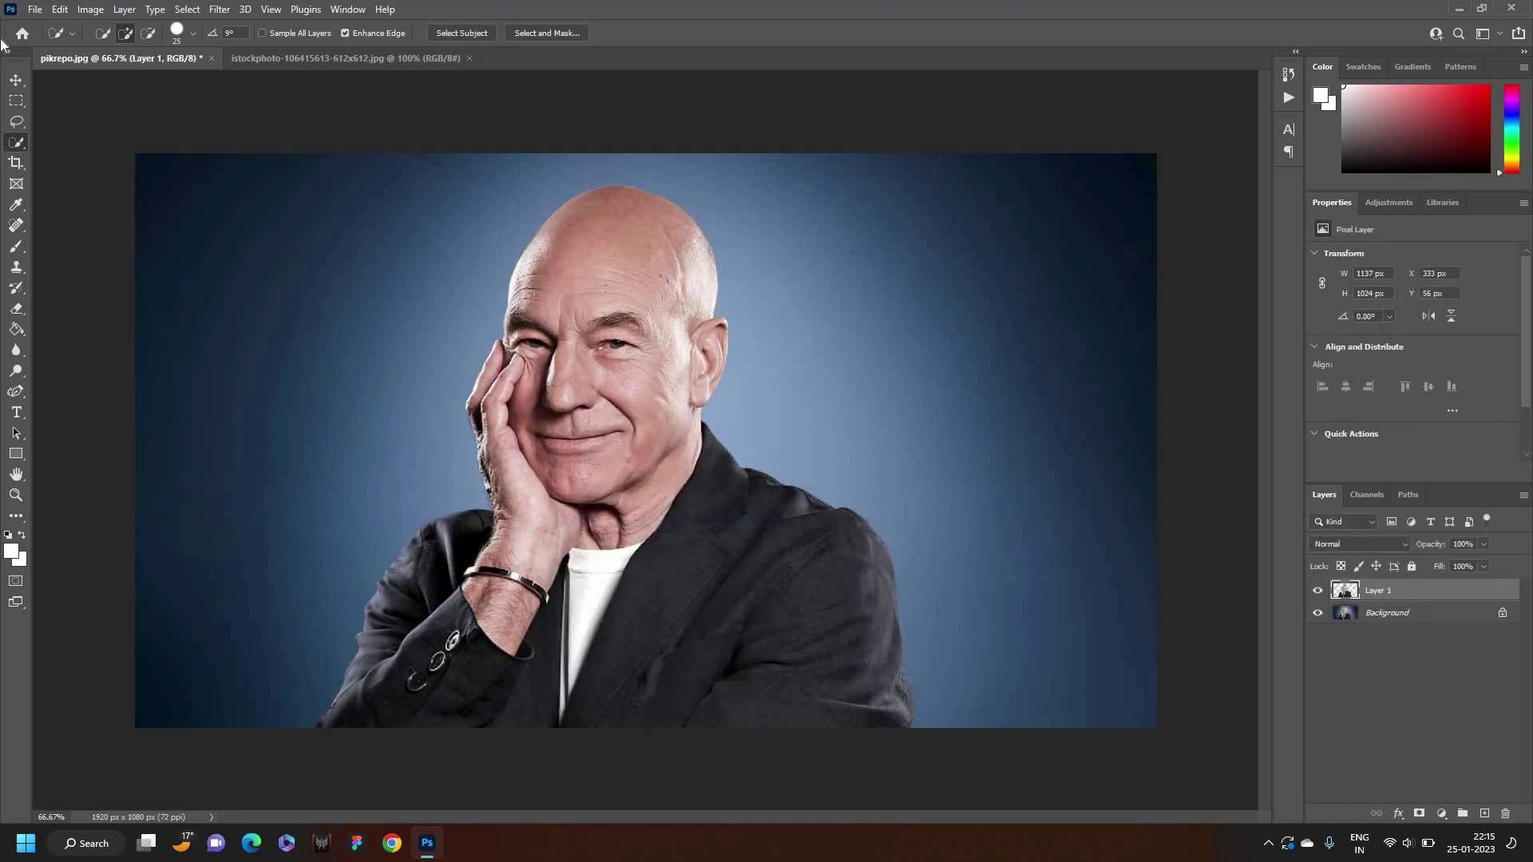
{"action": "left_click", "coordinate": [17, 81]}
Hide the cut-out man and unlock the Background layer for editing
{"action": "left_click", "coordinate": [1318, 613]}
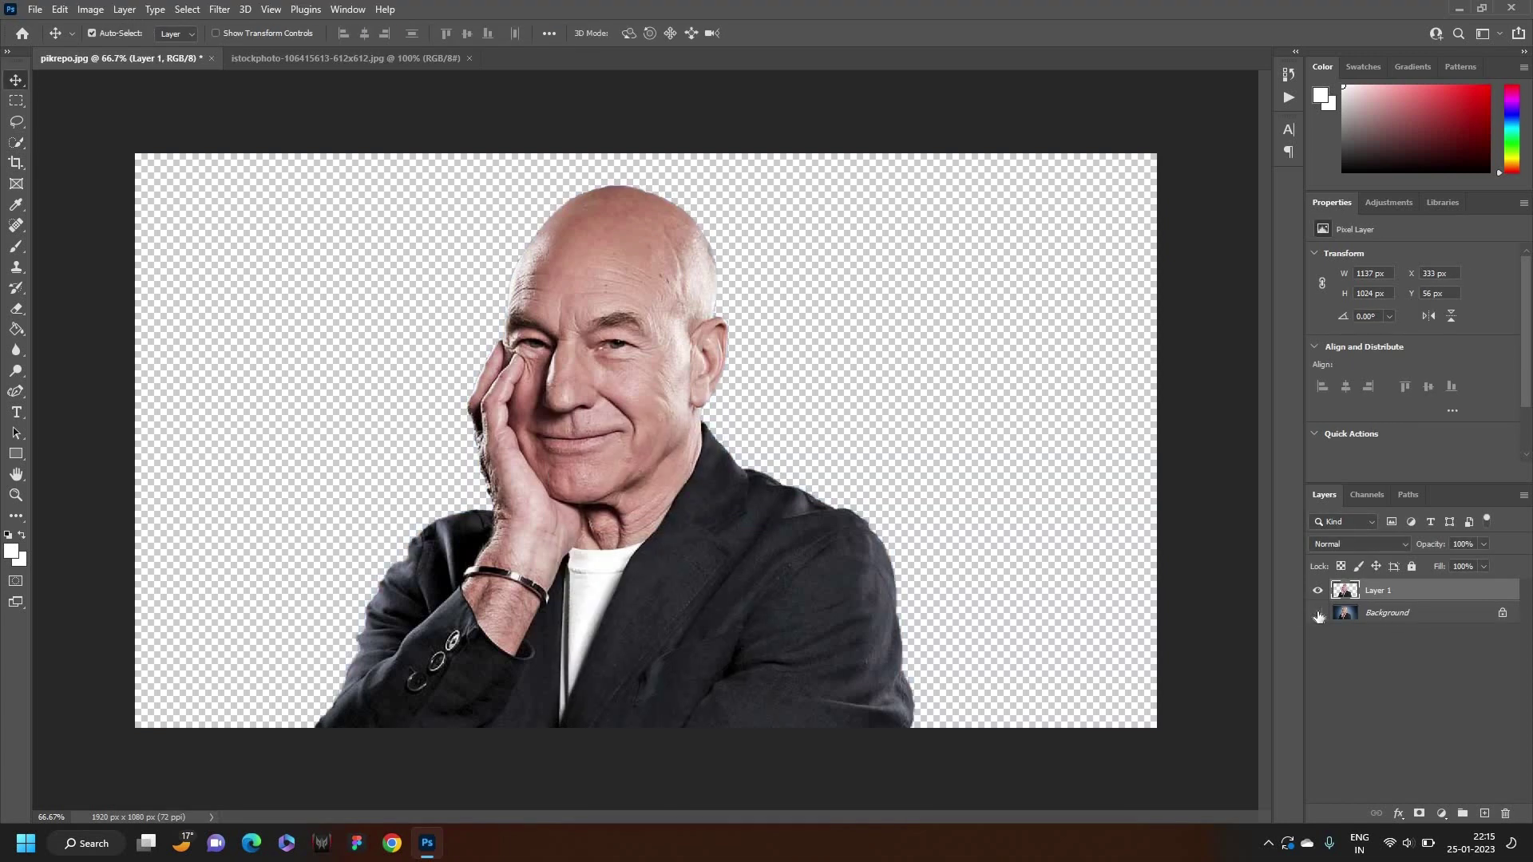
{"action": "left_click", "coordinate": [1318, 592]}
{"action": "left_click", "coordinate": [1370, 616]}
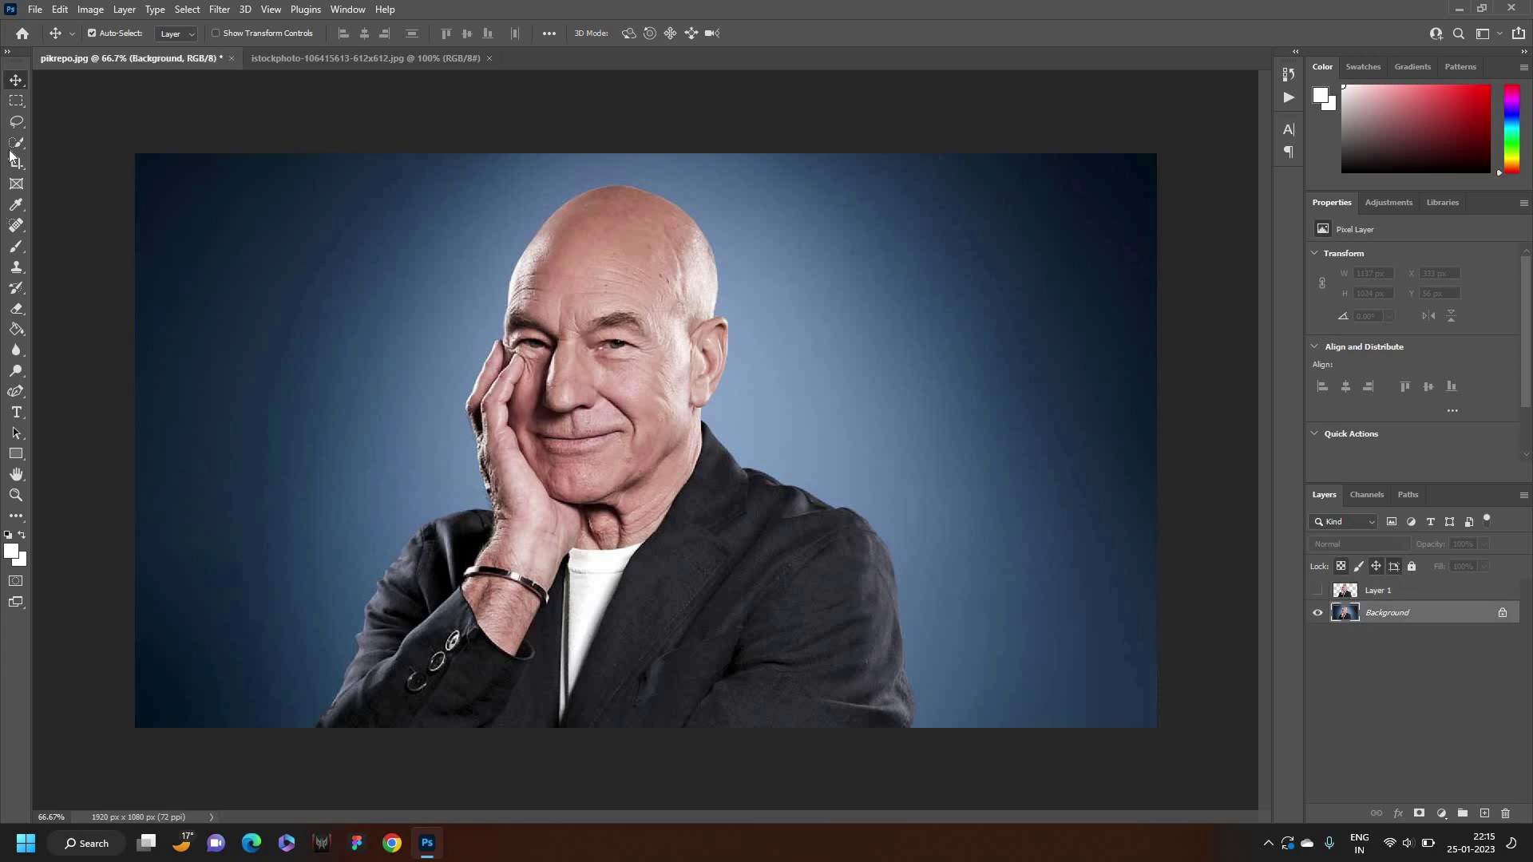
{"action": "key", "text": "l"}
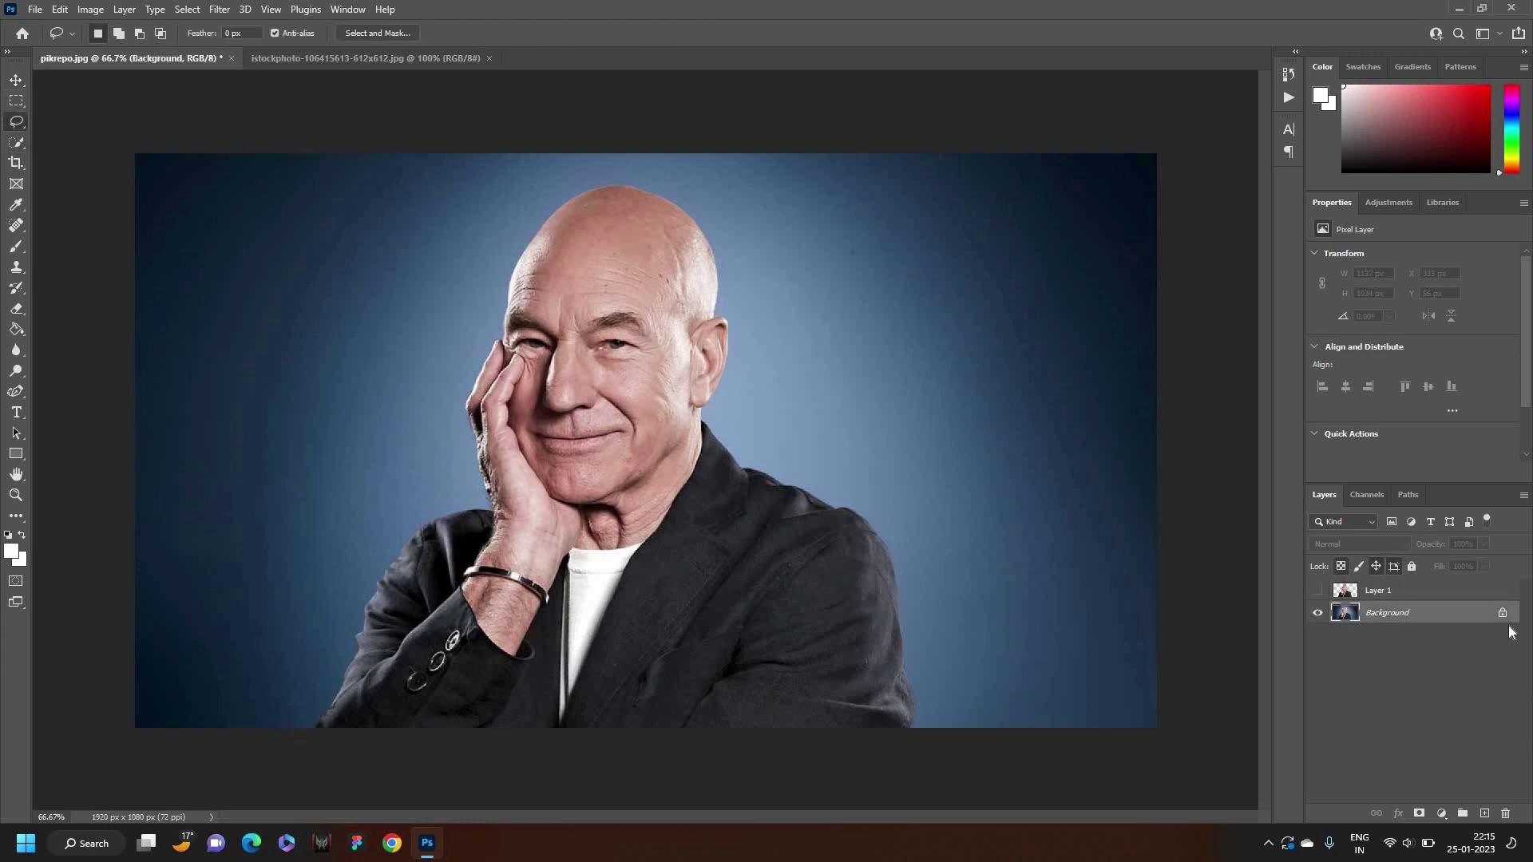
{"action": "left_click", "coordinate": [1502, 615]}
Lasso around the man and replace him with a Content-Aware fill
{"action": "left_click_drag", "start_coordinate": [296, 727], "coordinate": [671, 794]}
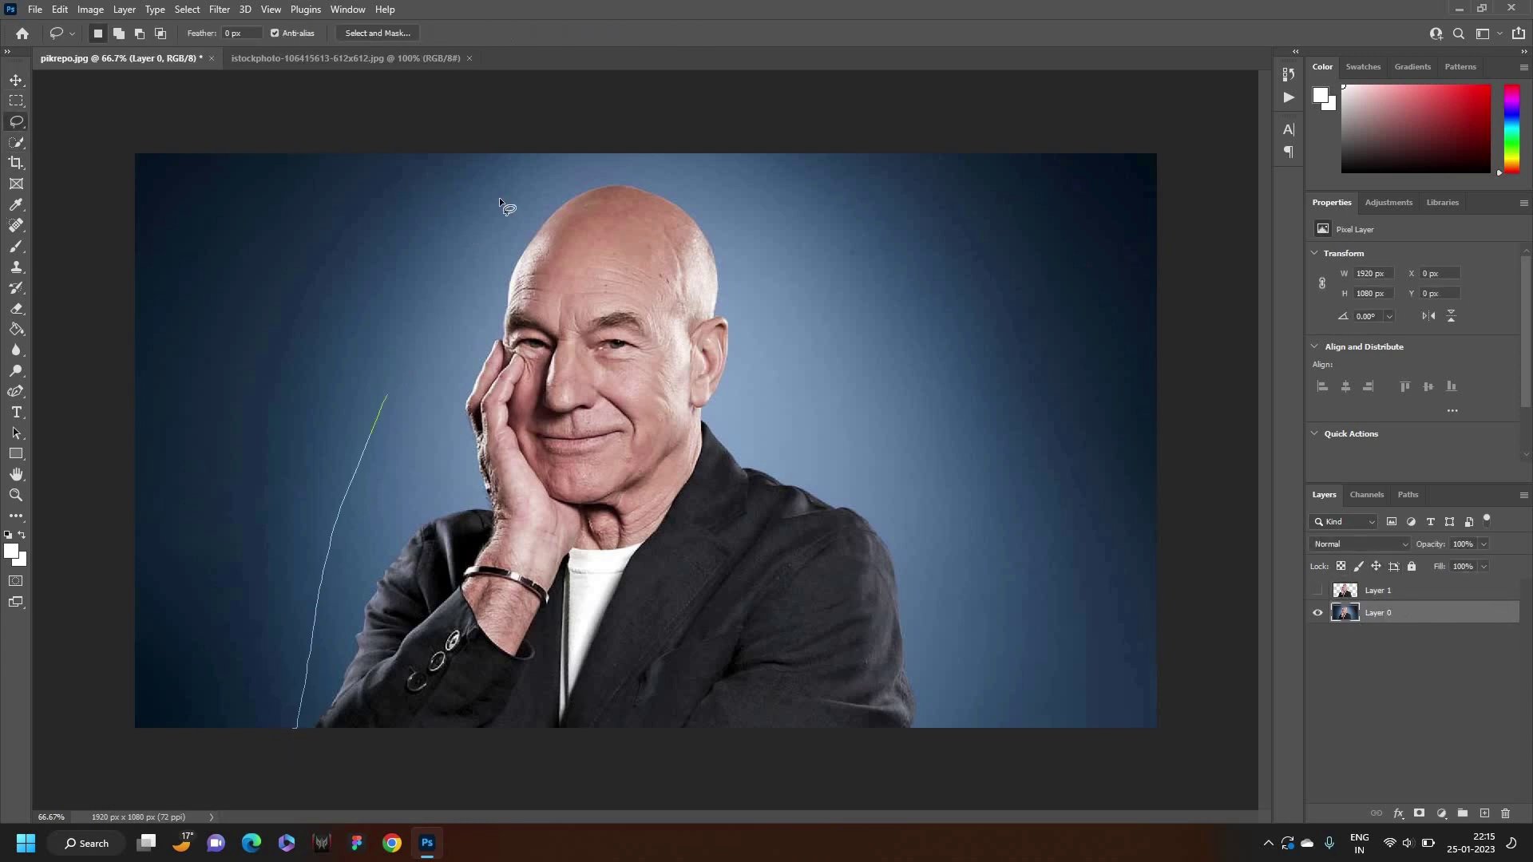
{"action": "left_click_drag", "start_coordinate": [671, 794], "coordinate": [304, 767]}
{"action": "right_click", "coordinate": [471, 511]}
{"action": "left_click", "coordinate": [514, 703]}
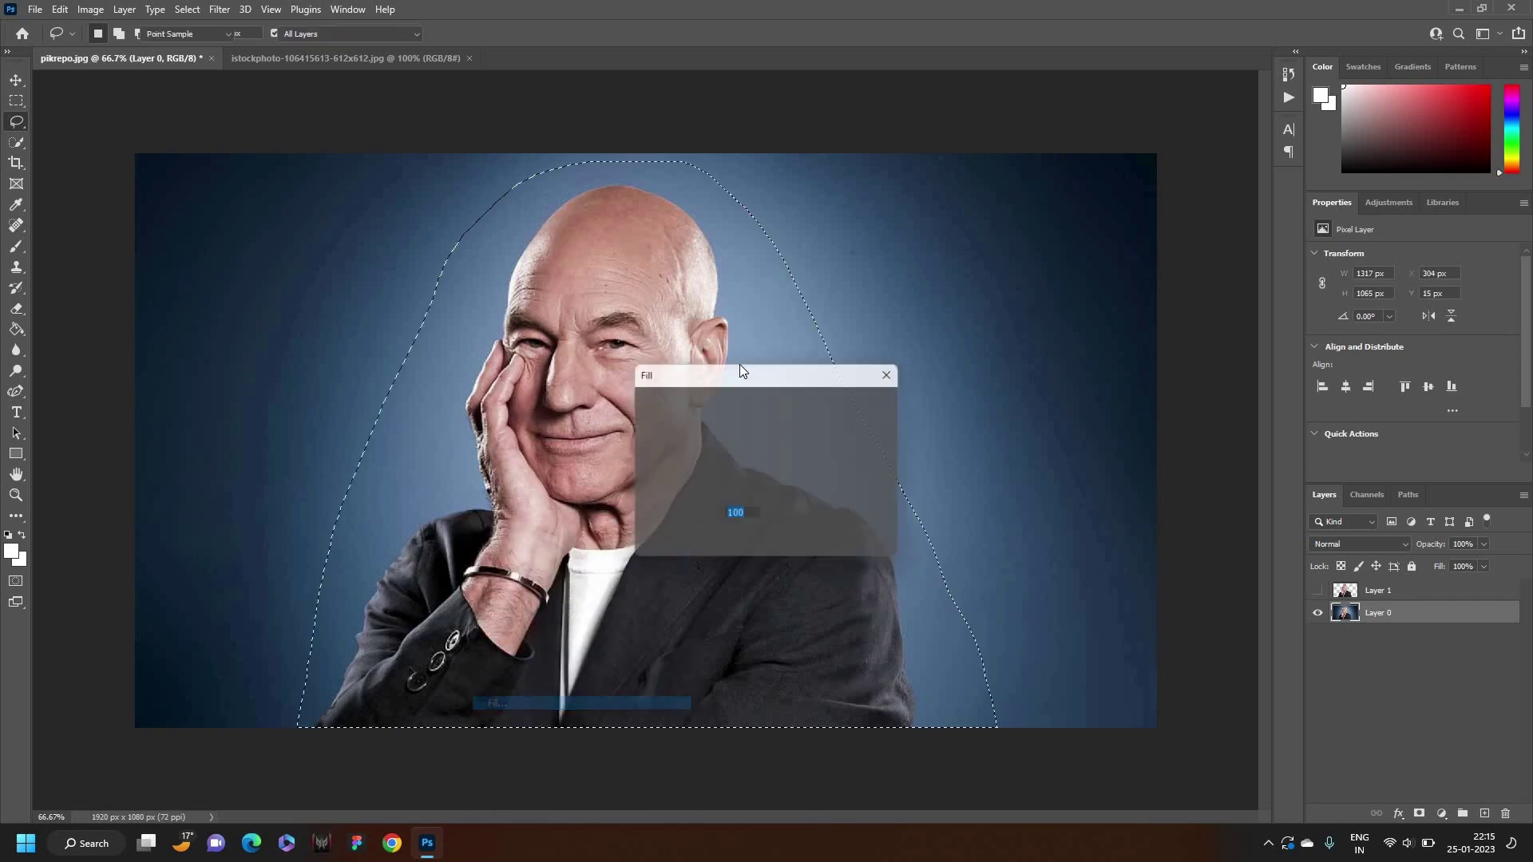
{"action": "left_click", "coordinate": [755, 402]}
{"action": "left_click", "coordinate": [762, 443]}
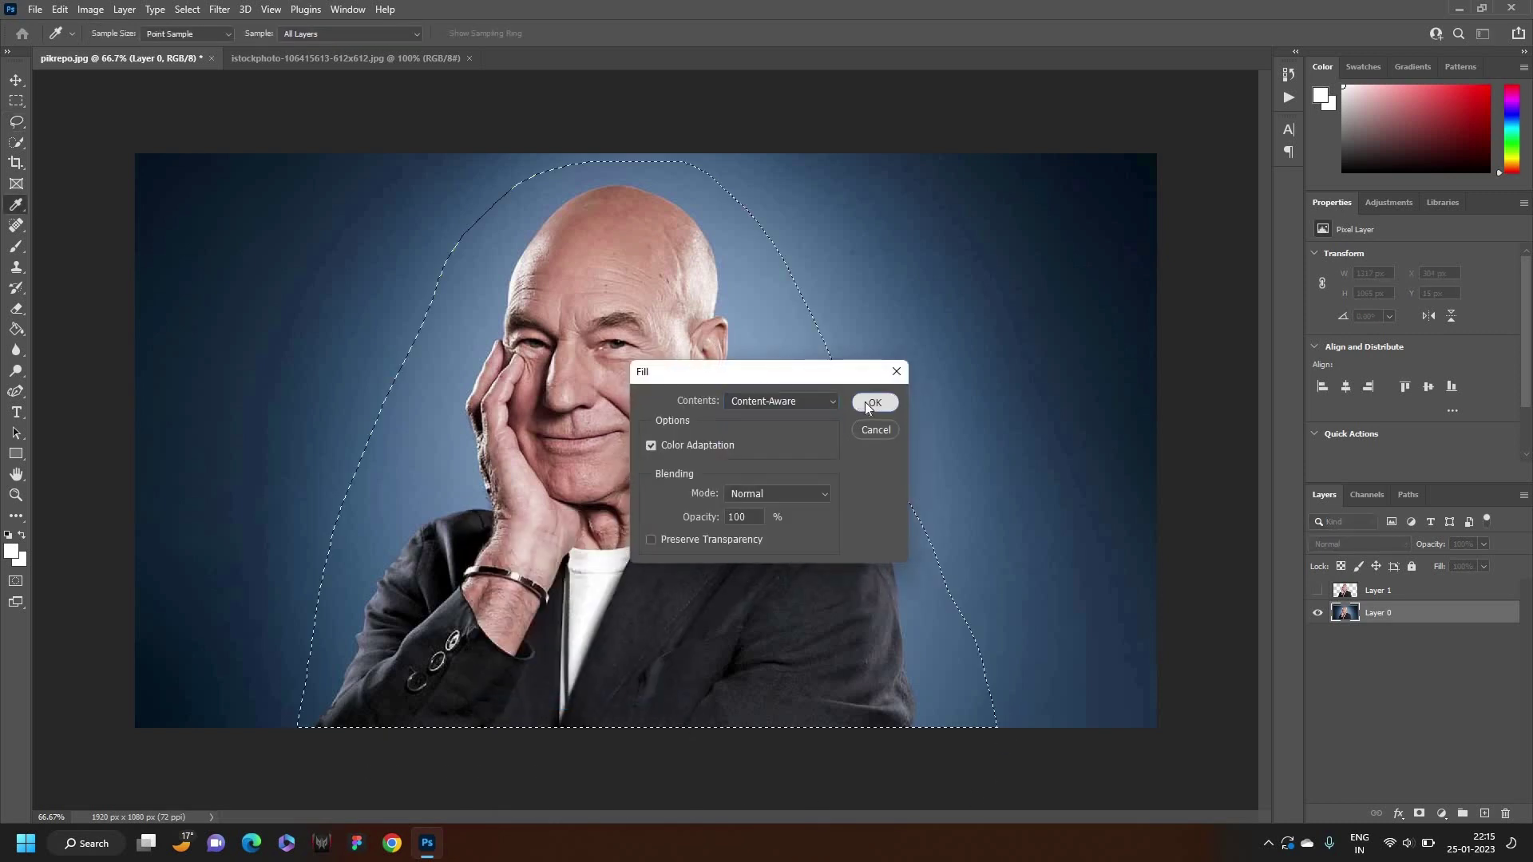
{"action": "left_click", "coordinate": [866, 403]}
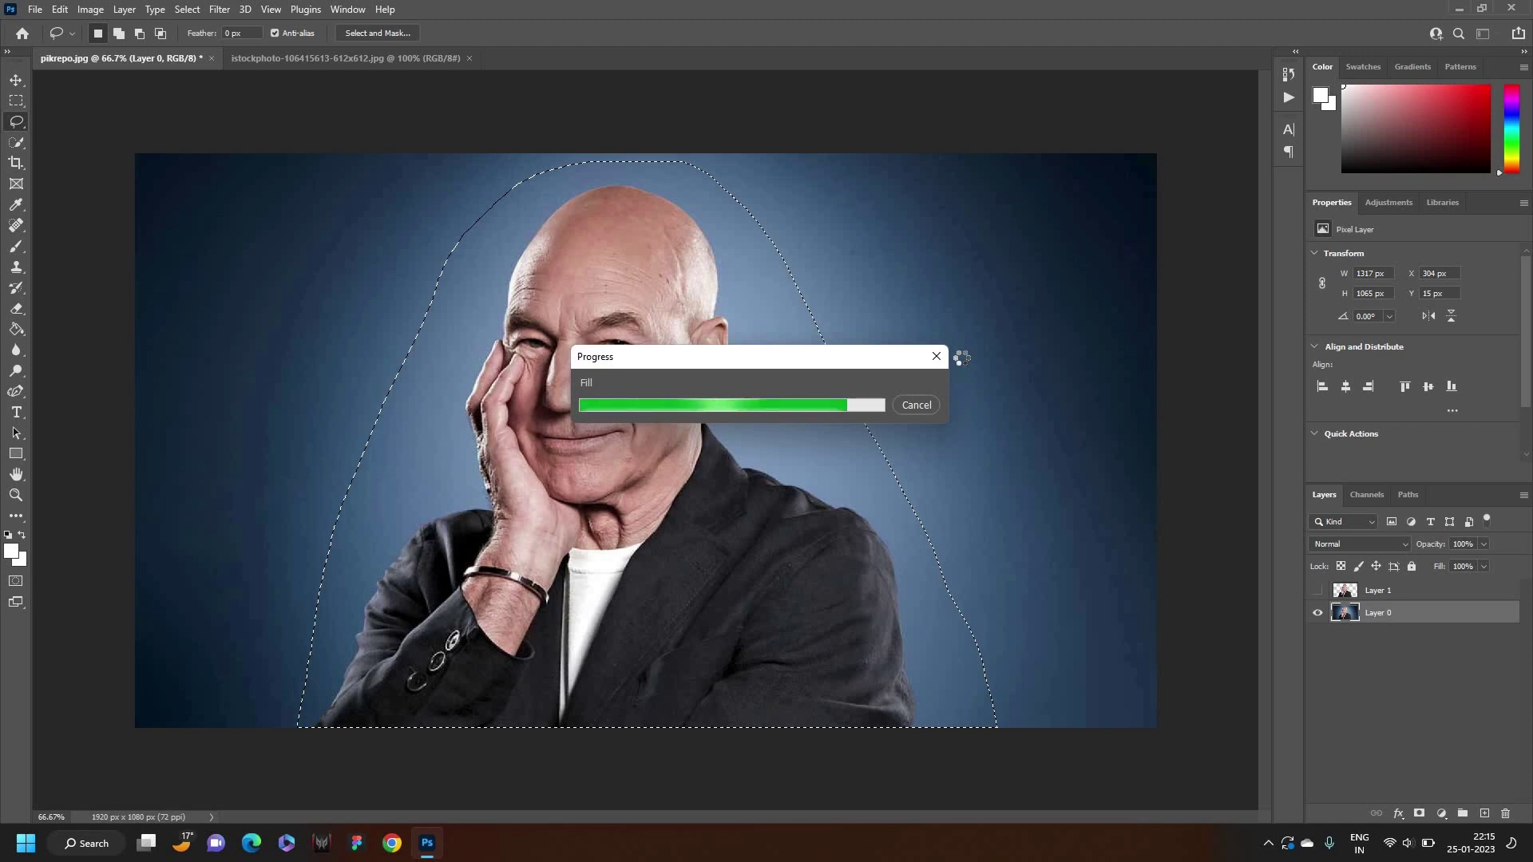
{"action": "key", "text": "ctrl+d"}
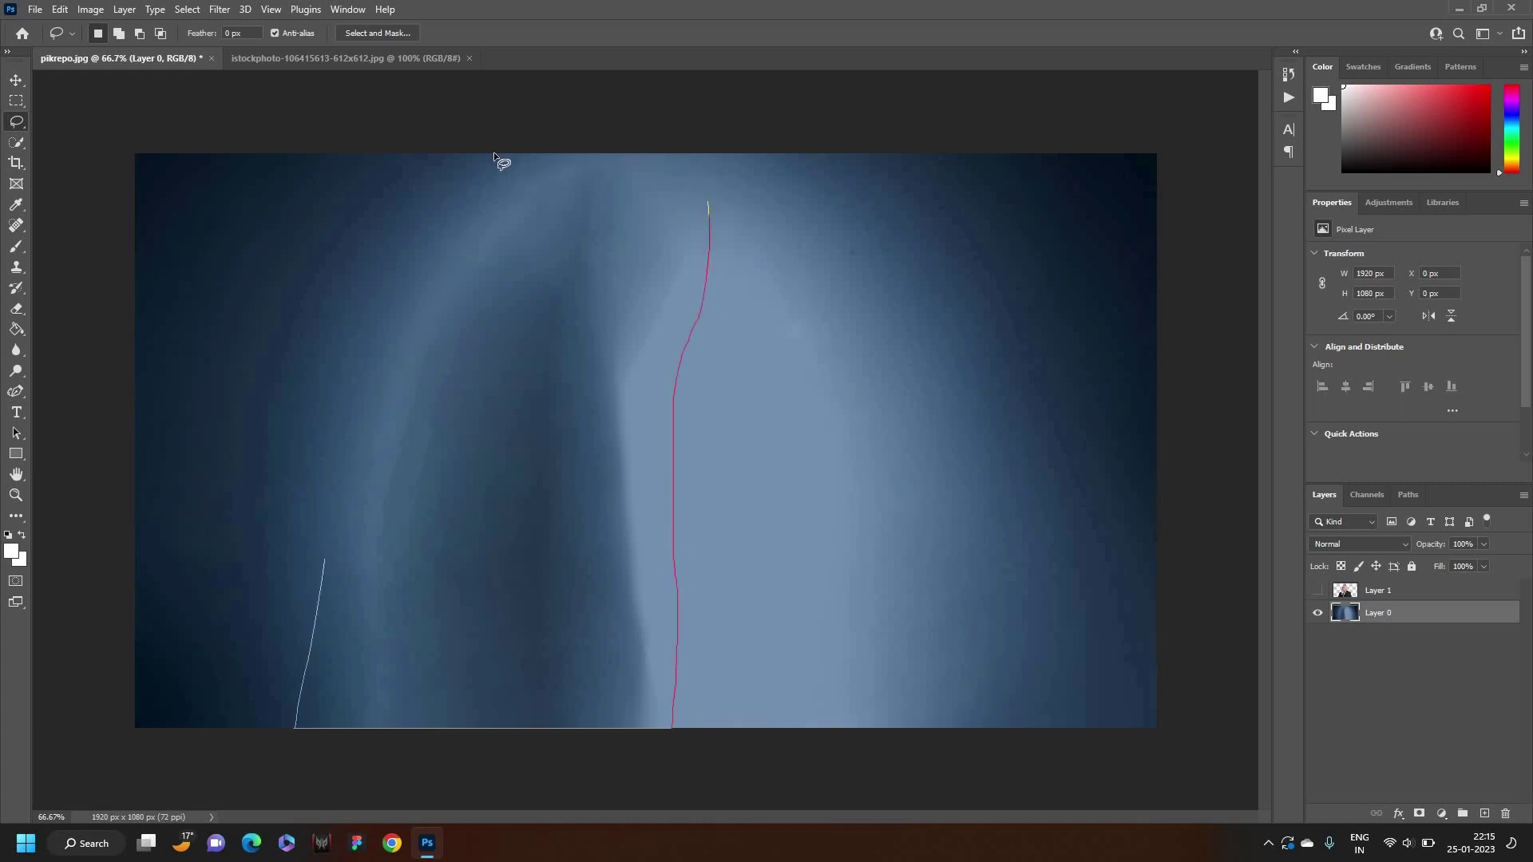
Content-Aware fill the leftover uneven streak on the blue backdrop
{"action": "left_click_drag", "start_coordinate": [673, 703], "coordinate": [702, 191]}
{"action": "right_click", "coordinate": [621, 500]}
{"action": "left_click", "coordinate": [636, 516]}
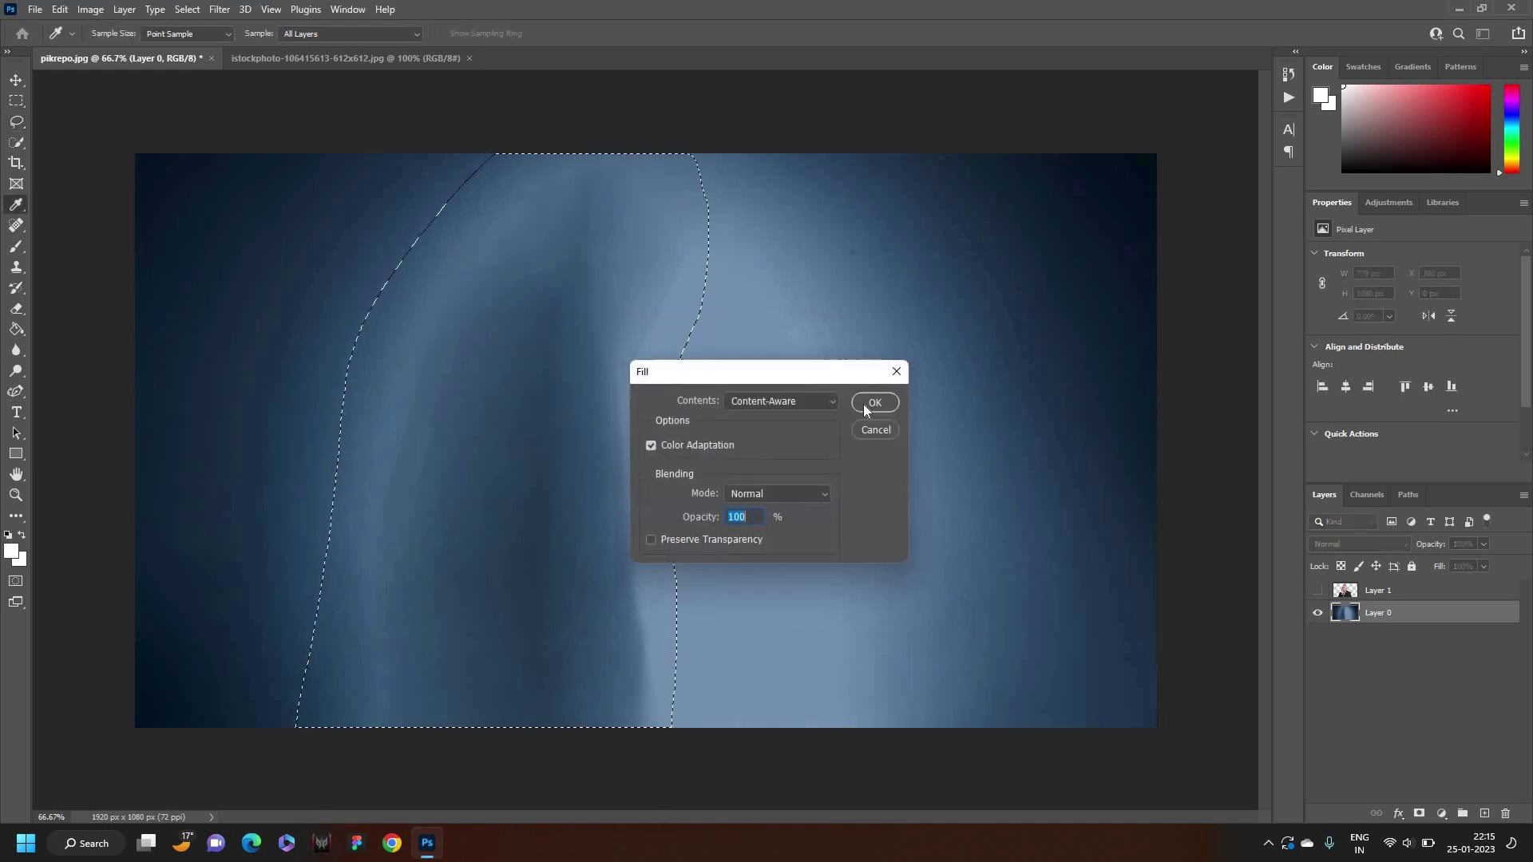
{"action": "left_click", "coordinate": [865, 404]}
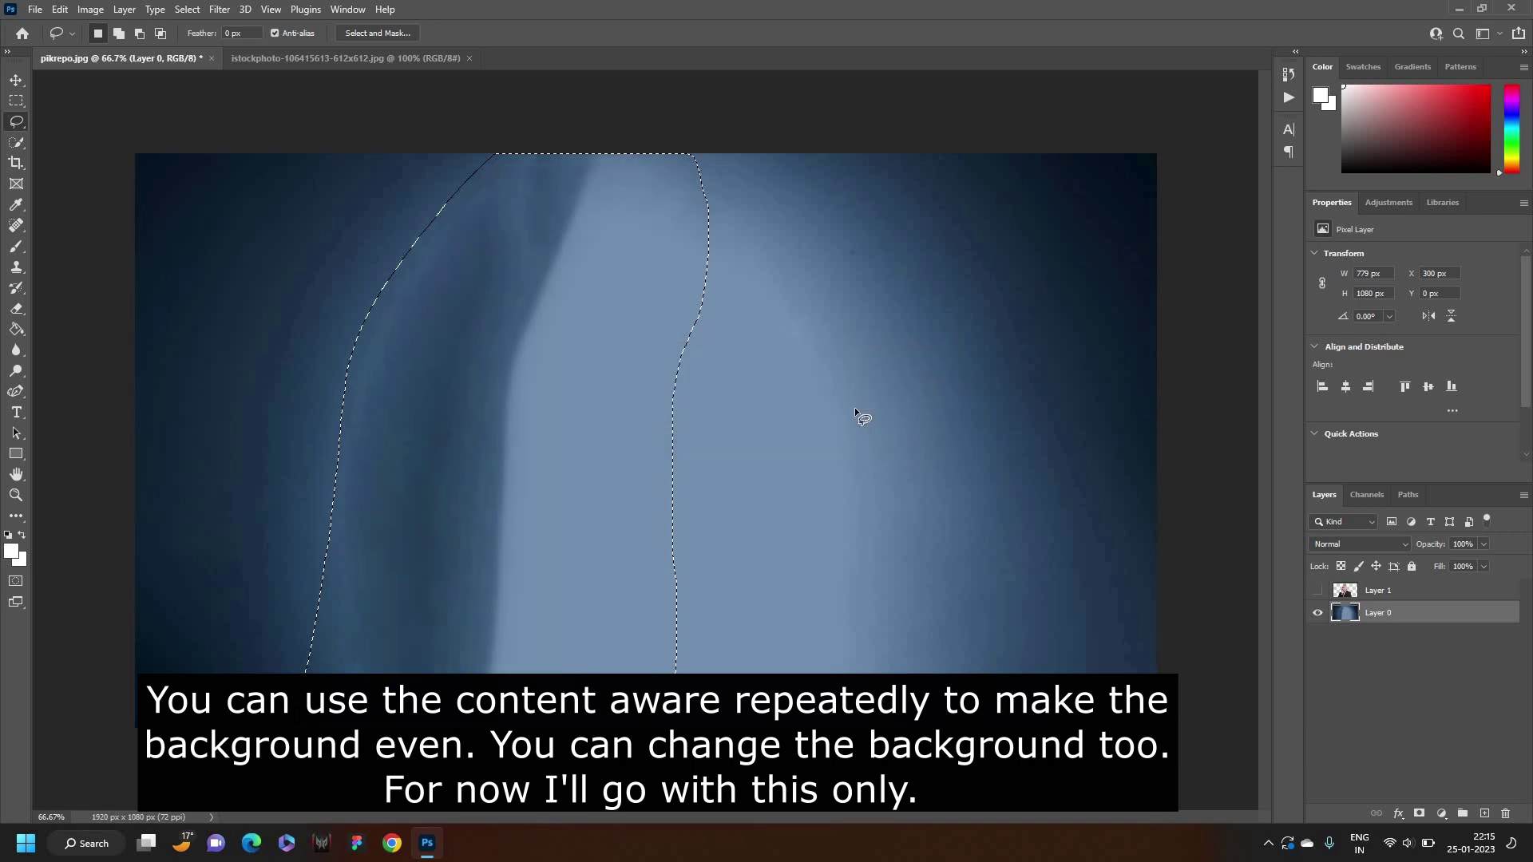
{"action": "key", "text": "ctrl+d"}
Show Layer 1 again, then quick-select the broken pot and mask out its white background
{"action": "left_click", "coordinate": [25, 77]}
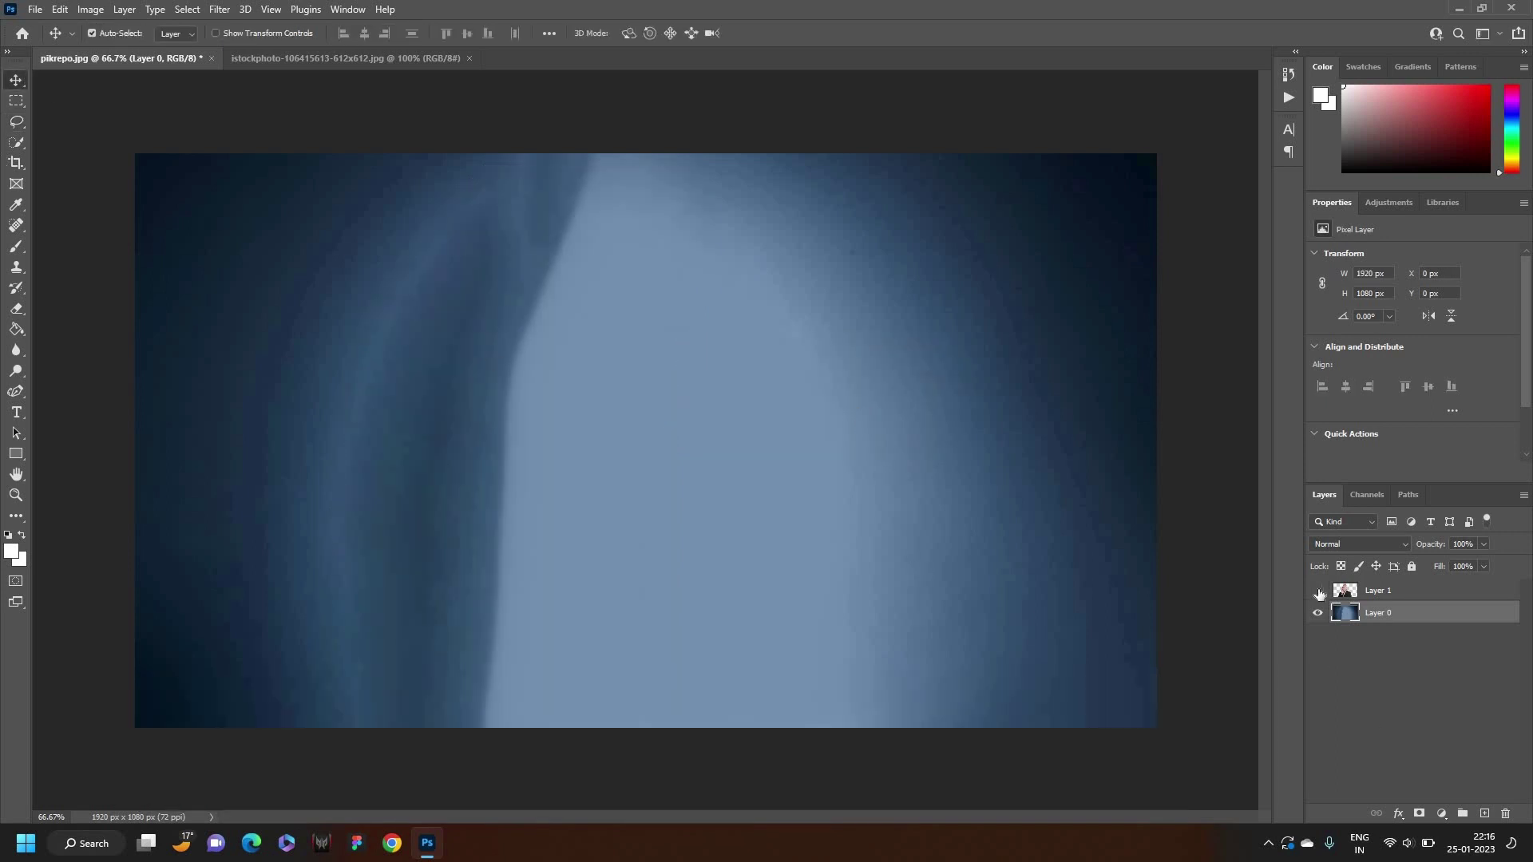
{"action": "left_click", "coordinate": [1318, 590]}
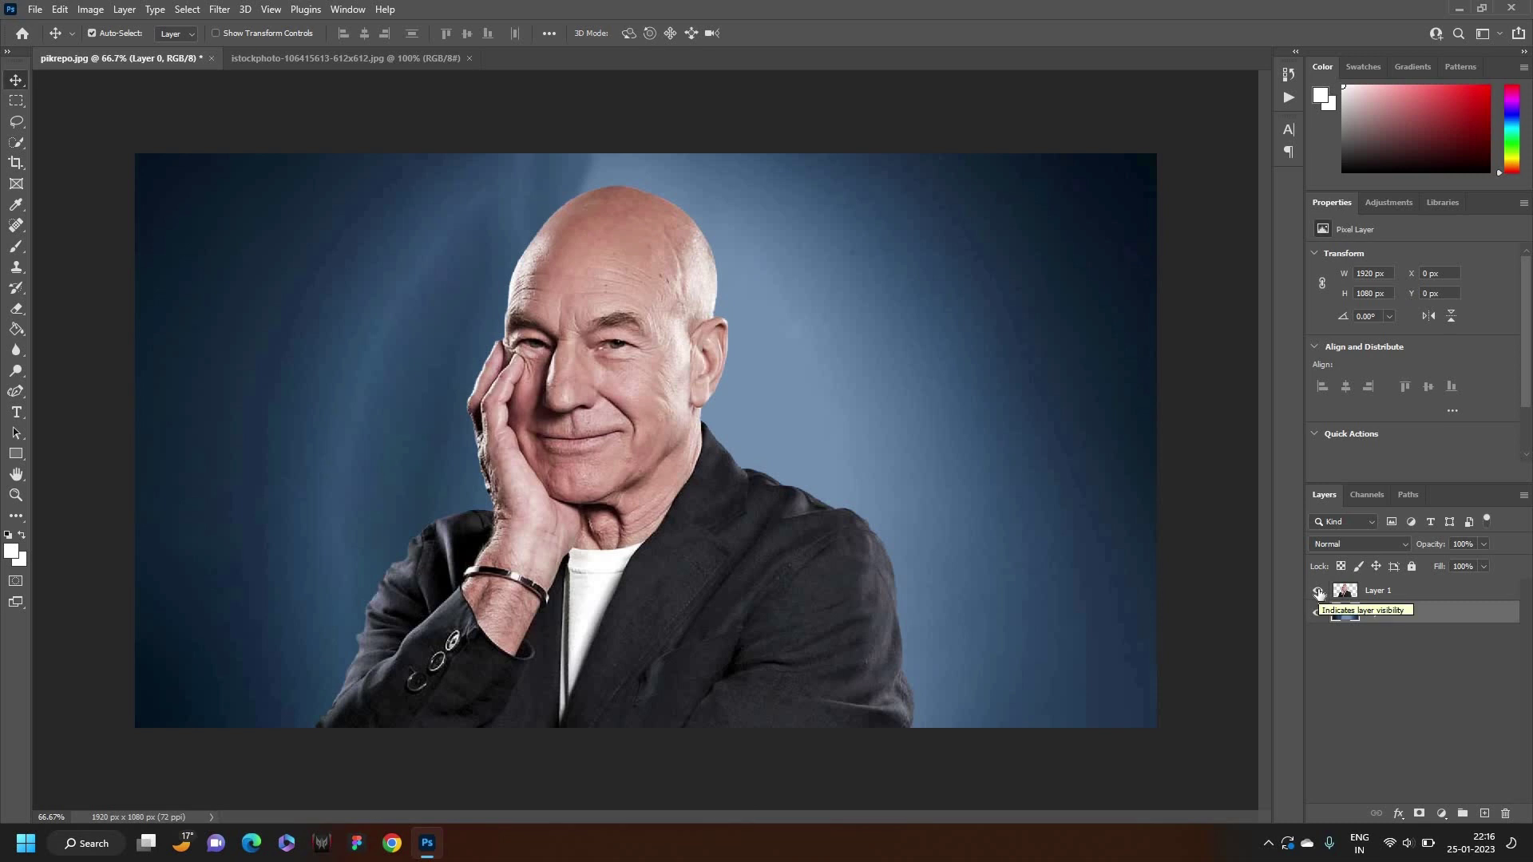
{"action": "left_click", "coordinate": [391, 59]}
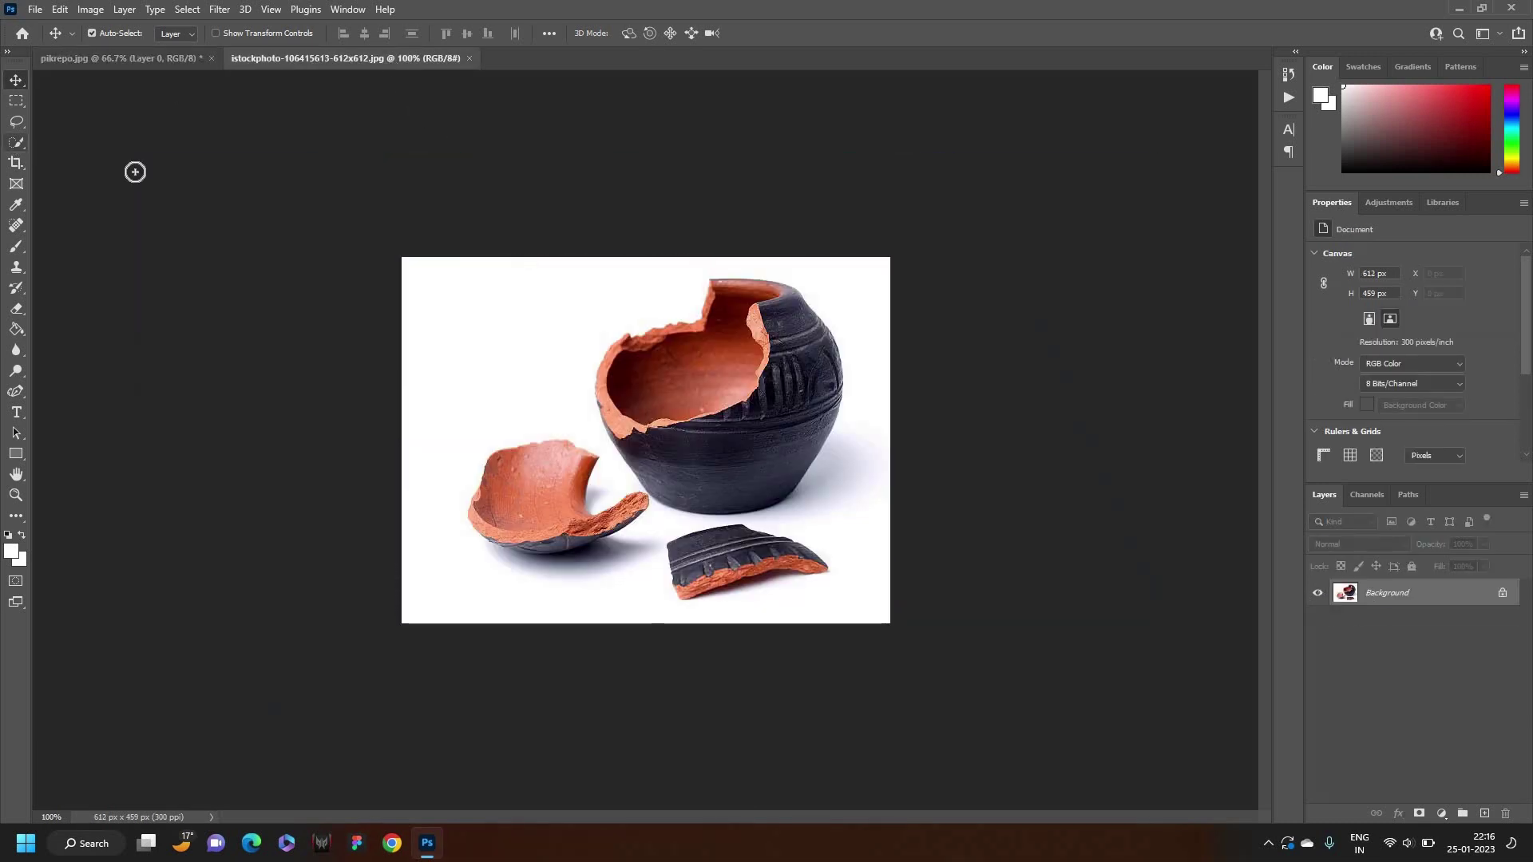
{"action": "left_click", "coordinate": [16, 143]}
{"action": "mouse_move", "coordinate": [780, 335]}
{"action": "left_mouse_down"}
{"action": "mouse_move", "coordinate": [727, 318]}
{"action": "mouse_move", "coordinate": [636, 384]}
{"action": "mouse_move", "coordinate": [627, 419]}
{"action": "mouse_move", "coordinate": [702, 448]}
{"action": "mouse_move", "coordinate": [774, 430]}
{"action": "left_mouse_up"}
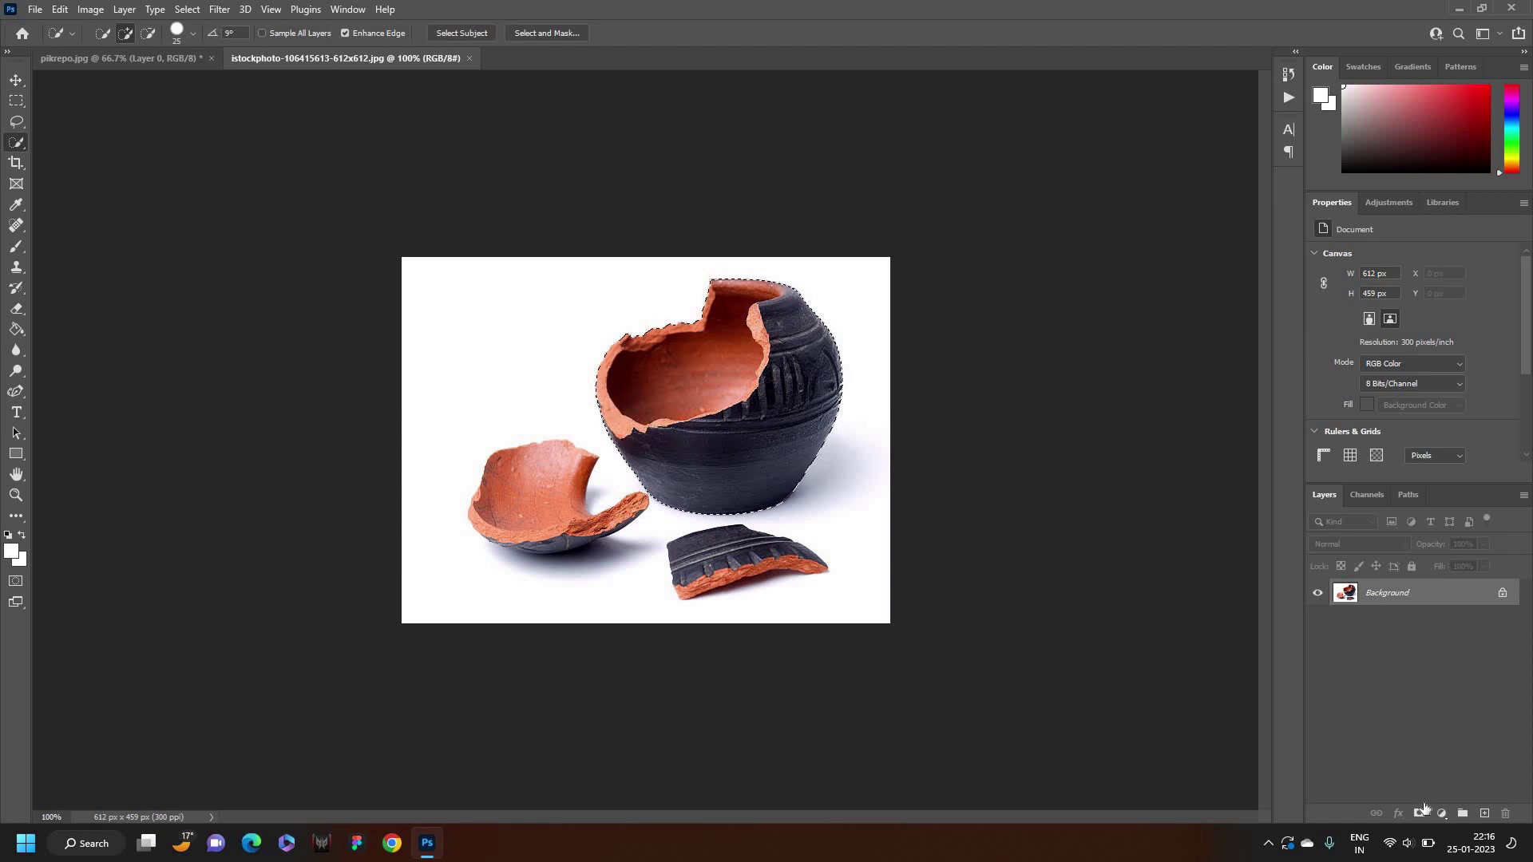
{"action": "left_click", "coordinate": [1420, 814]}
Drag the masked pot into the portrait as Layer 2 above the man
{"action": "key", "text": "v"}
{"action": "mouse_move", "coordinate": [694, 352]}
{"action": "left_mouse_down"}
{"action": "mouse_move", "coordinate": [135, 56]}
{"action": "mouse_move", "coordinate": [752, 391]}
{"action": "left_mouse_up"}
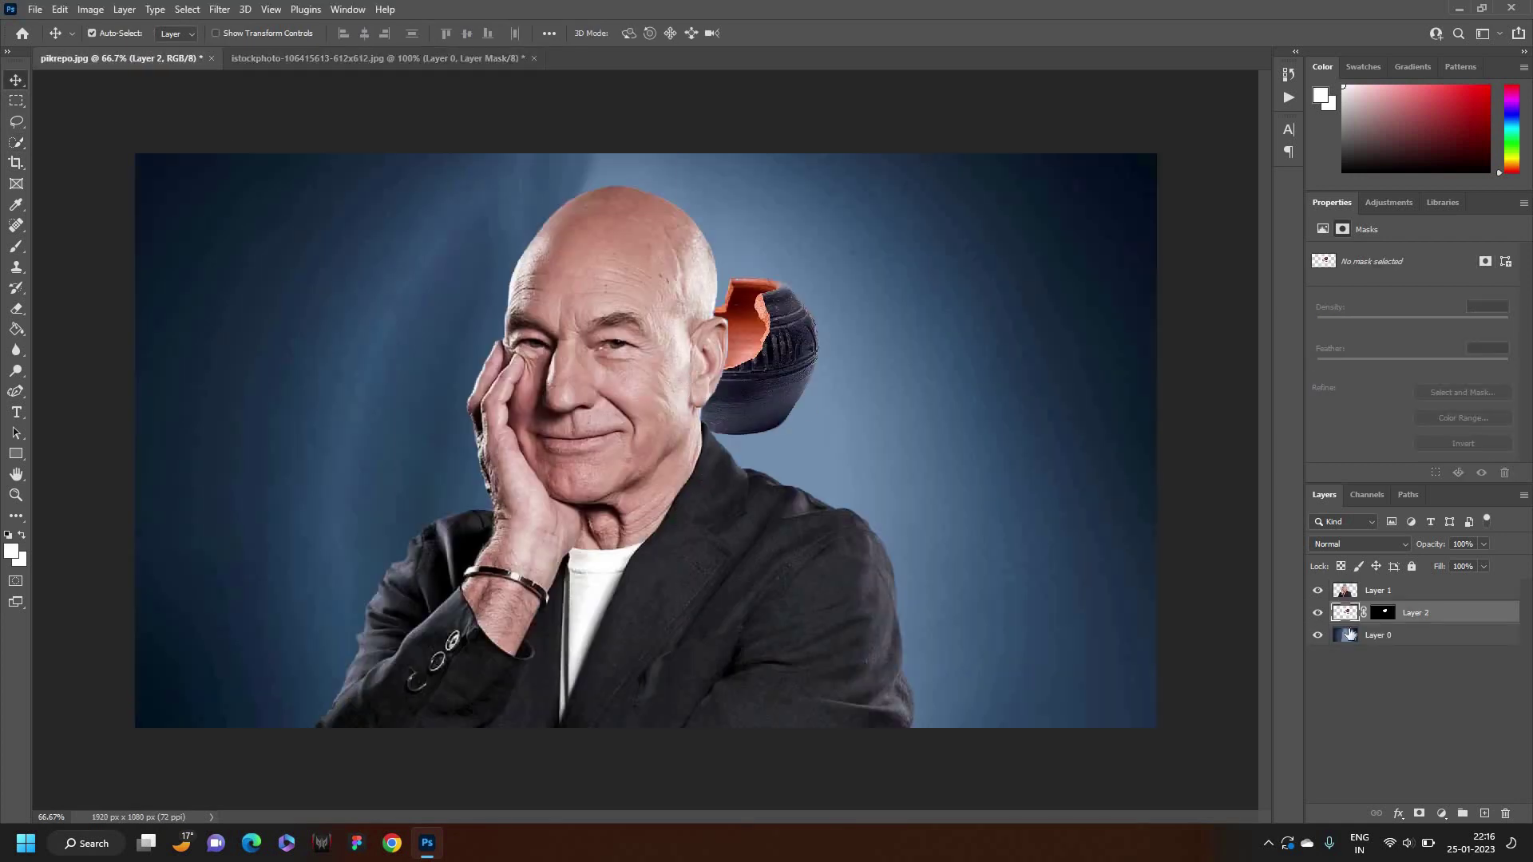
{"action": "left_click_drag", "start_coordinate": [1419, 592], "coordinate": [1420, 586]}
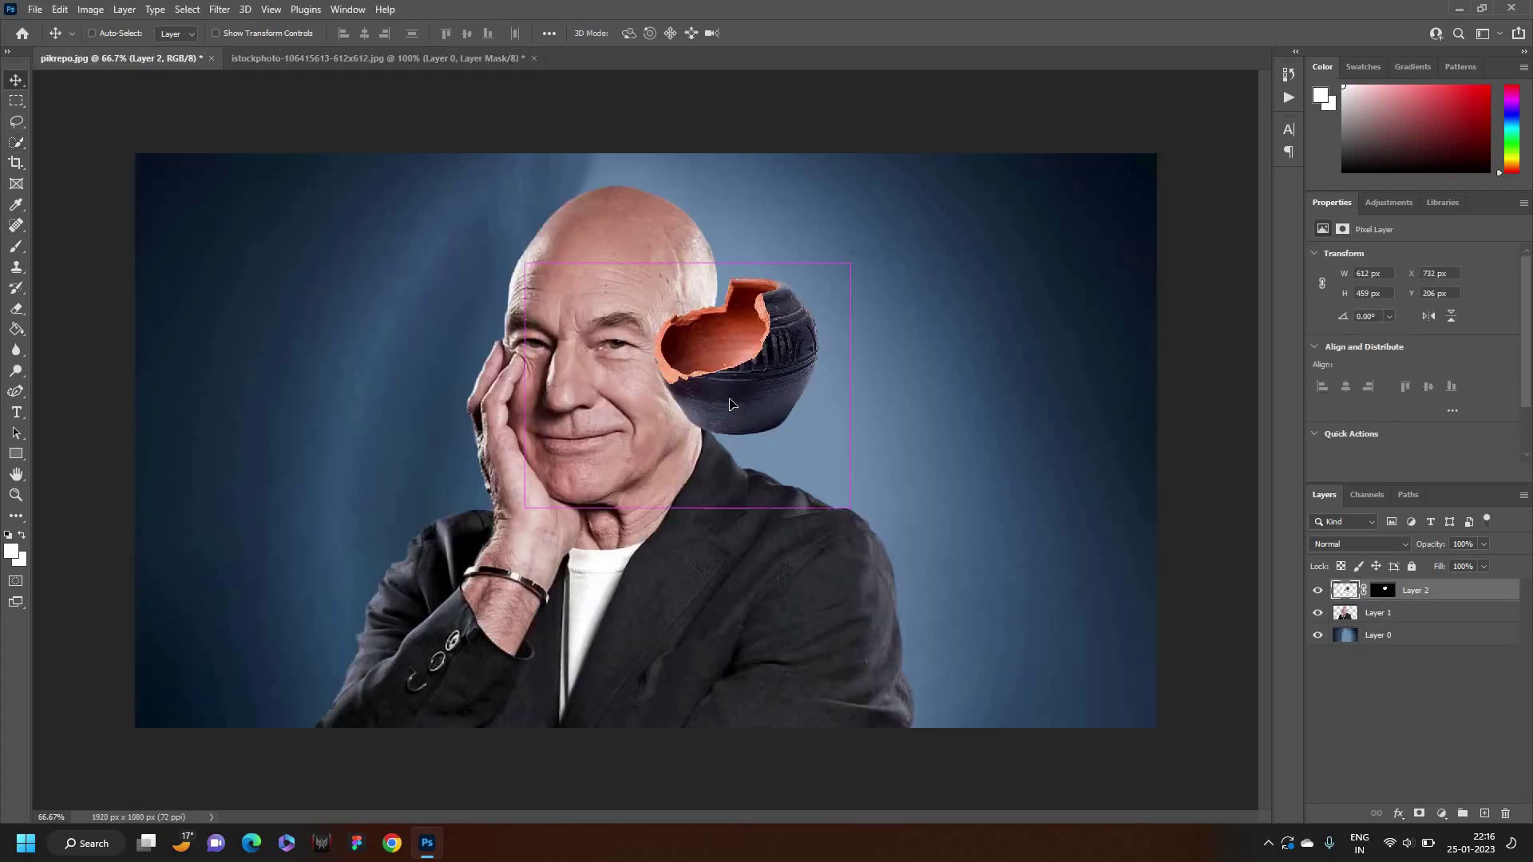
Free-transform the pot: resize it, tilt it about 16 degrees and move it up
{"action": "key", "text": "ctrl+t"}
{"action": "mouse_move", "coordinate": [337, 566]}
{"action": "left_mouse_down"}
{"action": "mouse_move", "coordinate": [214, 613]}
{"action": "mouse_move", "coordinate": [256, 609]}
{"action": "left_mouse_up"}
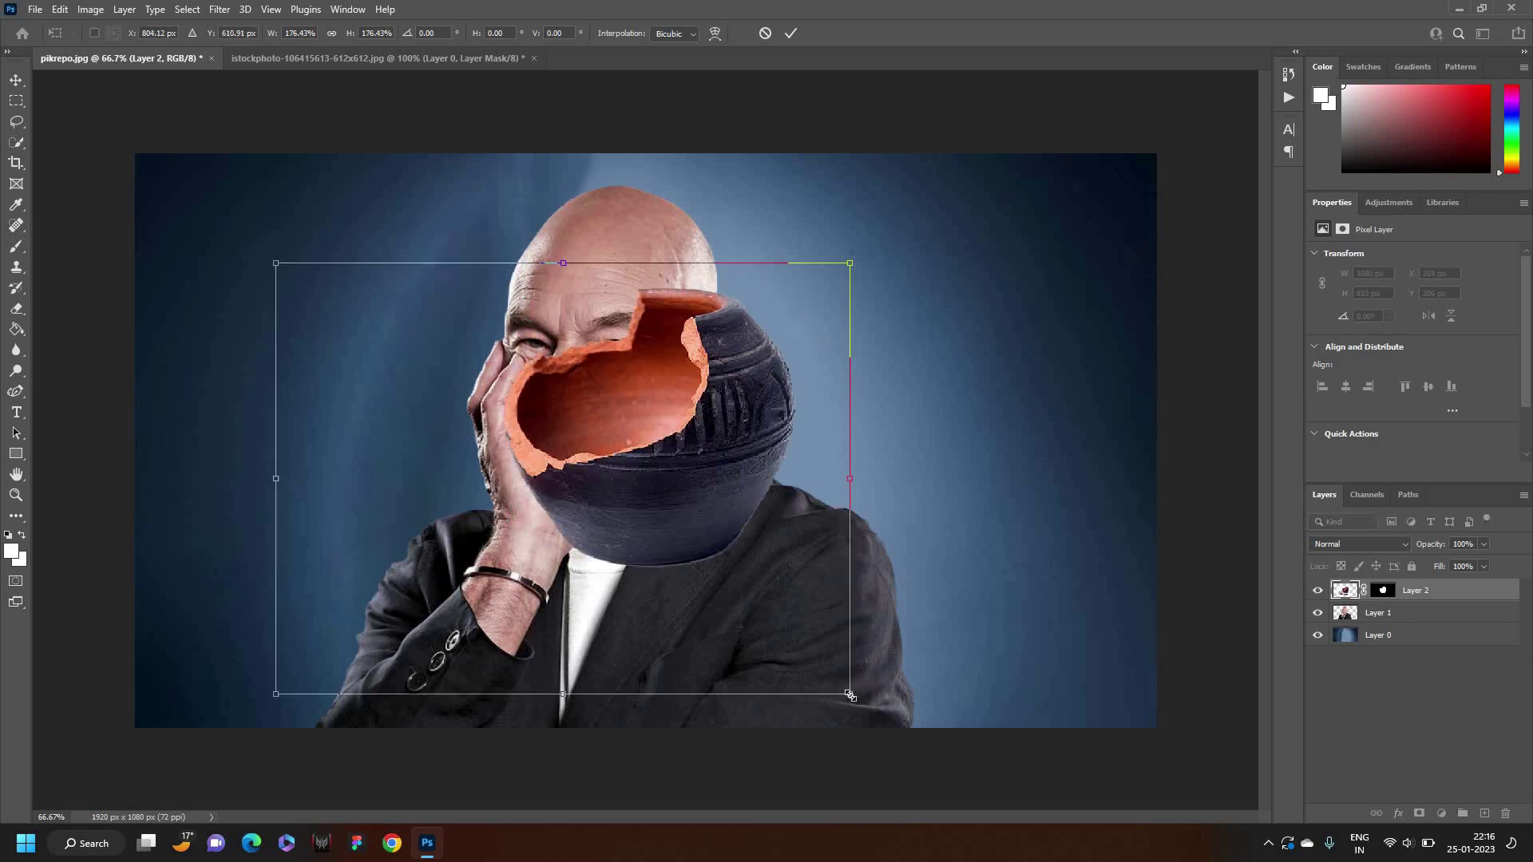
{"action": "mouse_move", "coordinate": [850, 694]}
{"action": "left_mouse_down"}
{"action": "mouse_move", "coordinate": [780, 642]}
{"action": "mouse_move", "coordinate": [713, 698]}
{"action": "left_mouse_up"}
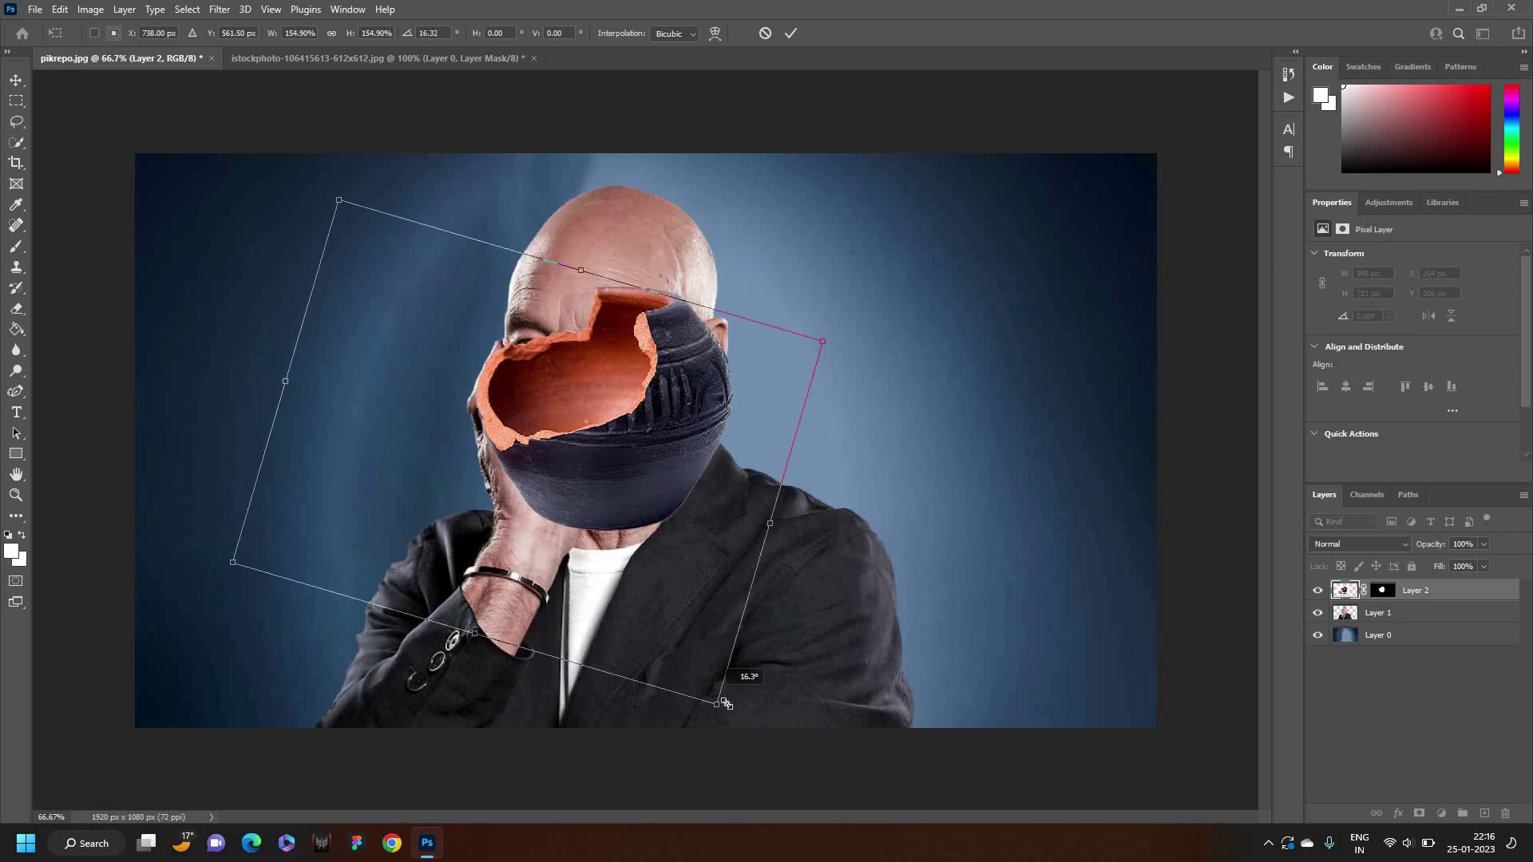
{"action": "left_click_drag", "start_coordinate": [726, 703], "coordinate": [716, 697]}
{"action": "left_click_drag", "start_coordinate": [623, 475], "coordinate": [627, 377]}
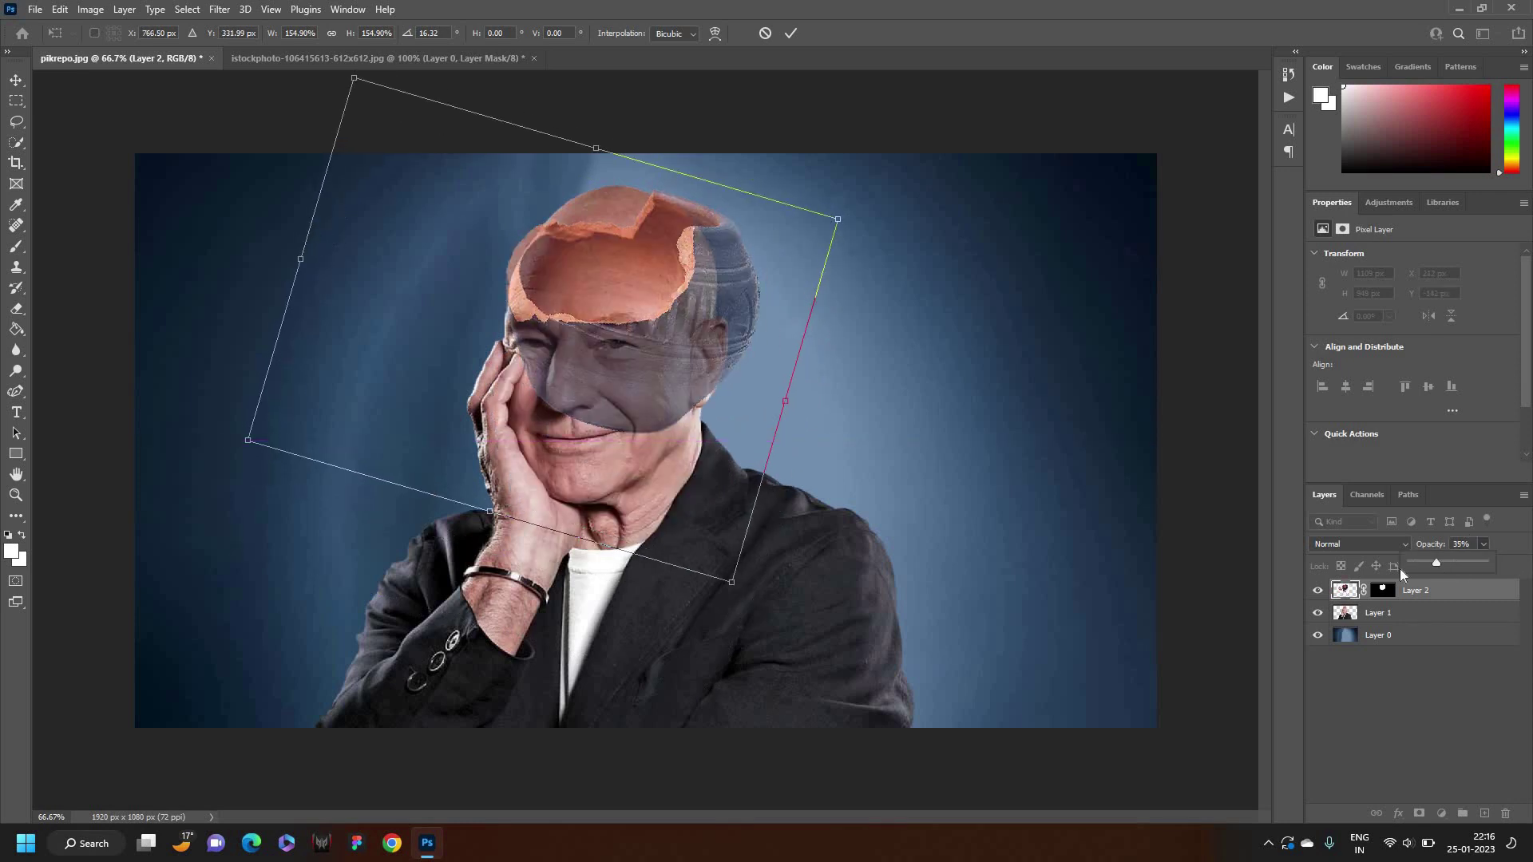
Set the pot to 35% opacity, then rotate, resize and position it on the head
{"action": "left_click_drag", "start_coordinate": [739, 604], "coordinate": [729, 612]}
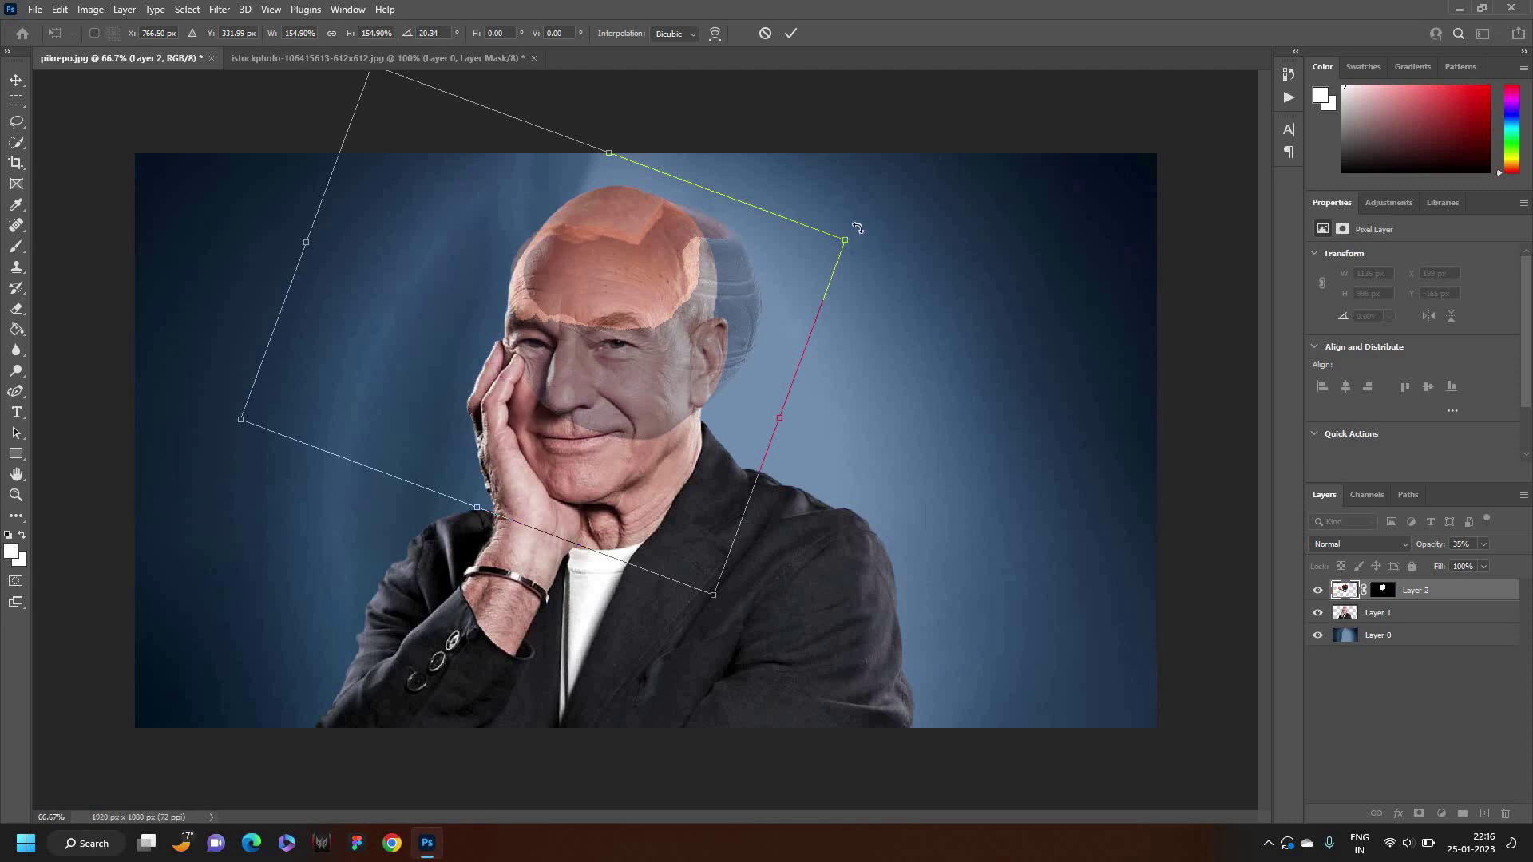
{"action": "mouse_move", "coordinate": [870, 307]}
{"action": "left_mouse_down"}
{"action": "mouse_move", "coordinate": [838, 391]}
{"action": "mouse_move", "coordinate": [785, 417]}
{"action": "left_mouse_up"}
{"action": "left_click_drag", "start_coordinate": [654, 372], "coordinate": [683, 310]}
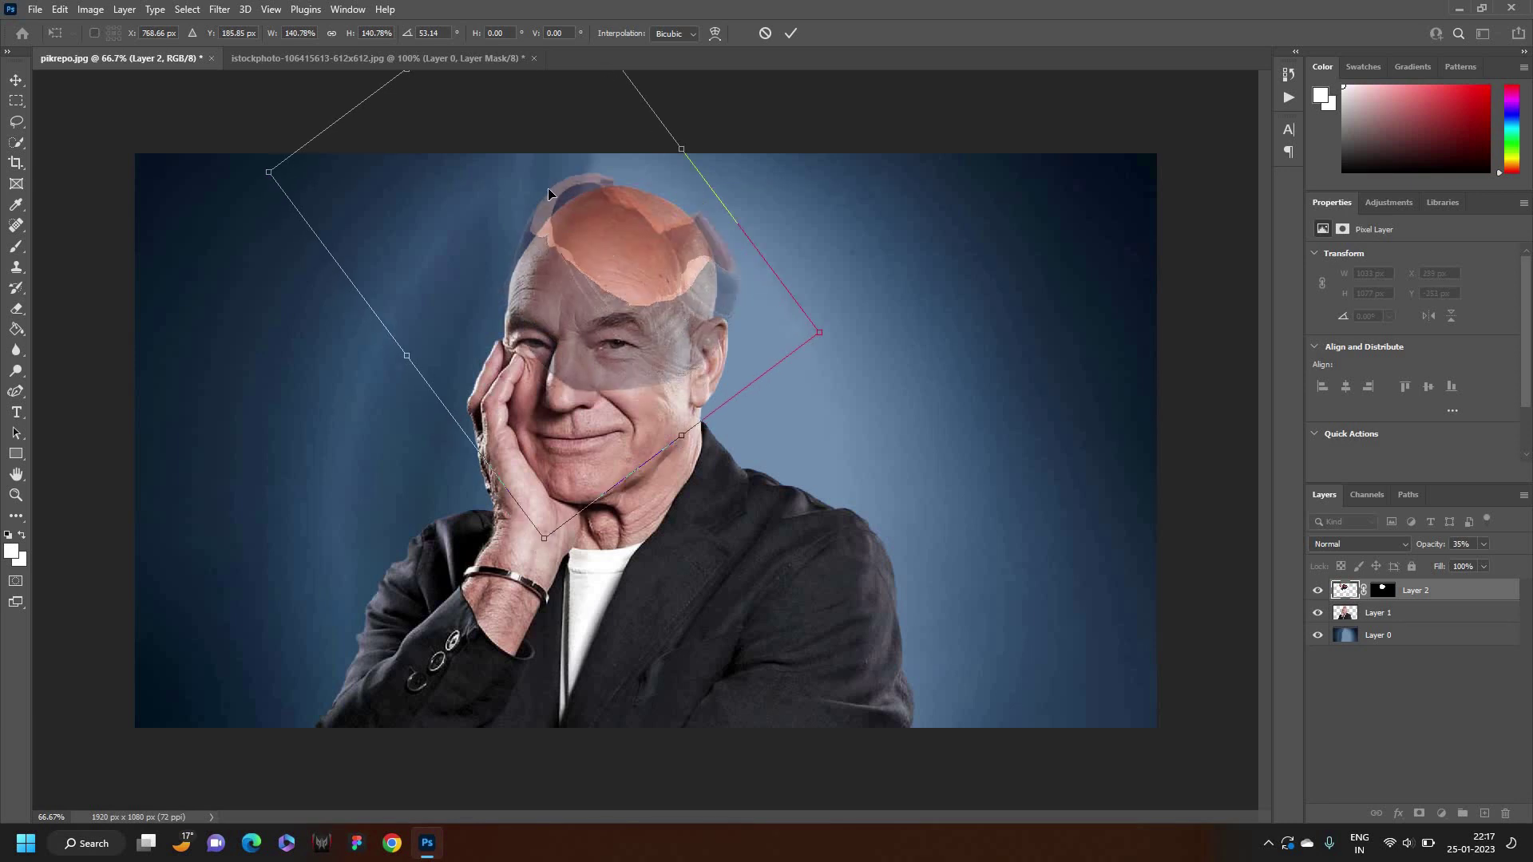
{"action": "left_click_drag", "start_coordinate": [269, 173], "coordinate": [285, 183]}
{"action": "left_click_drag", "start_coordinate": [612, 273], "coordinate": [618, 279]}
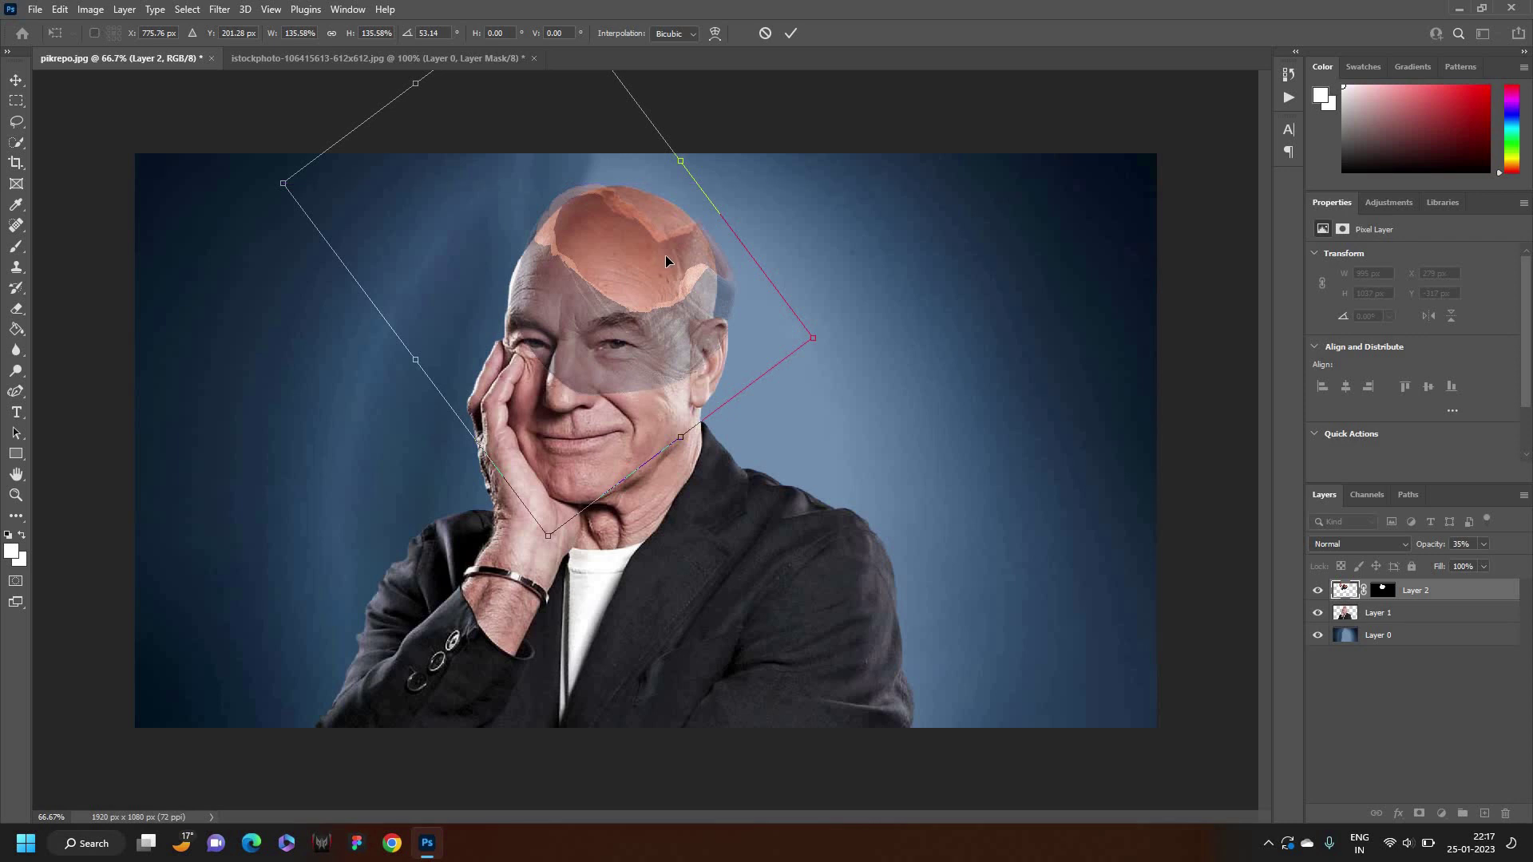
{"action": "left_click_drag", "start_coordinate": [656, 269], "coordinate": [655, 269]}
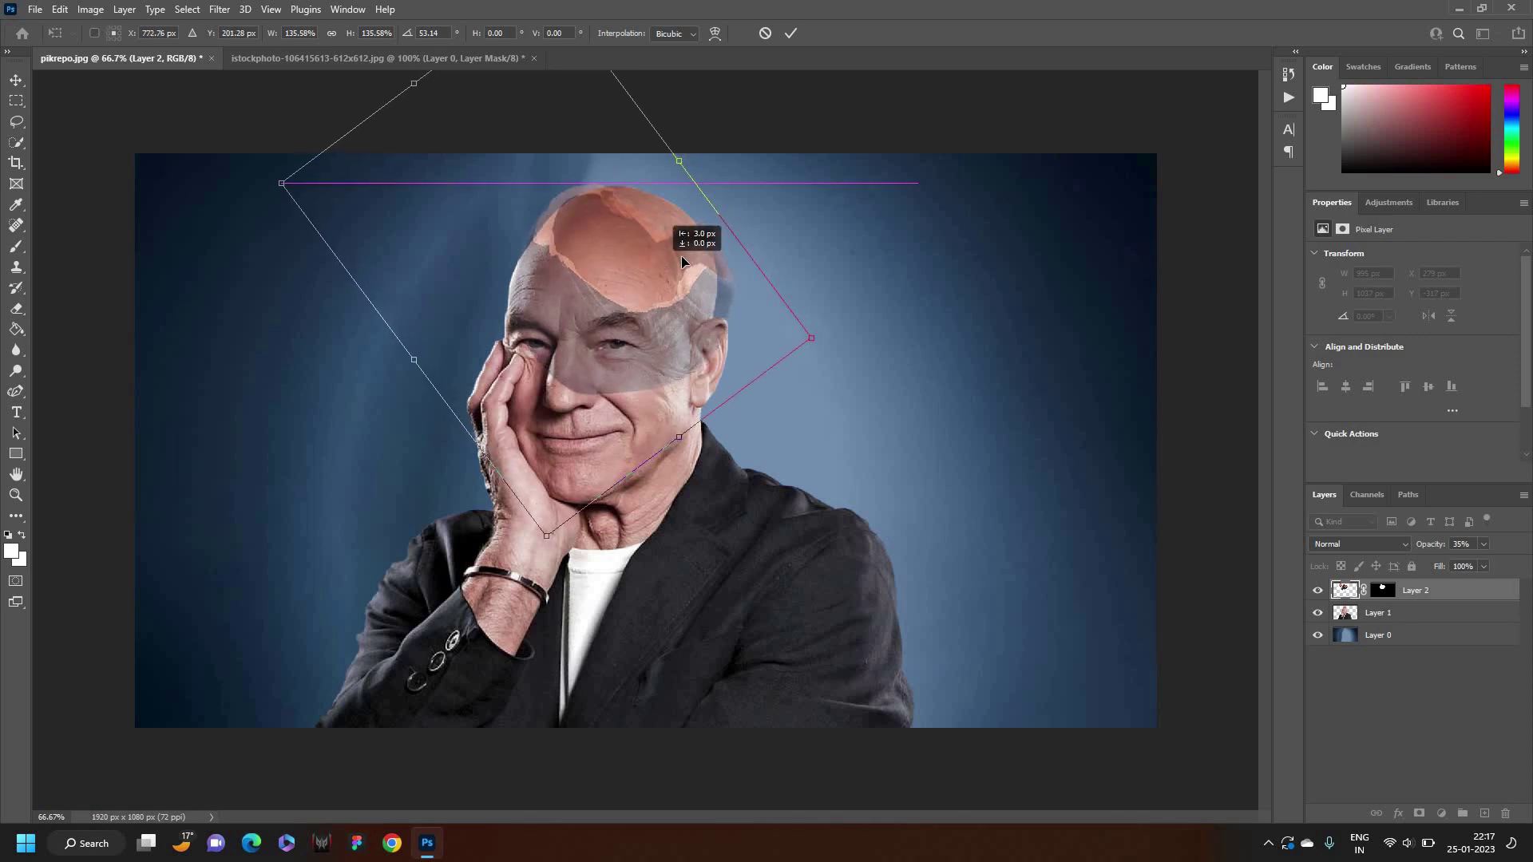
{"action": "left_click", "coordinate": [791, 35]}
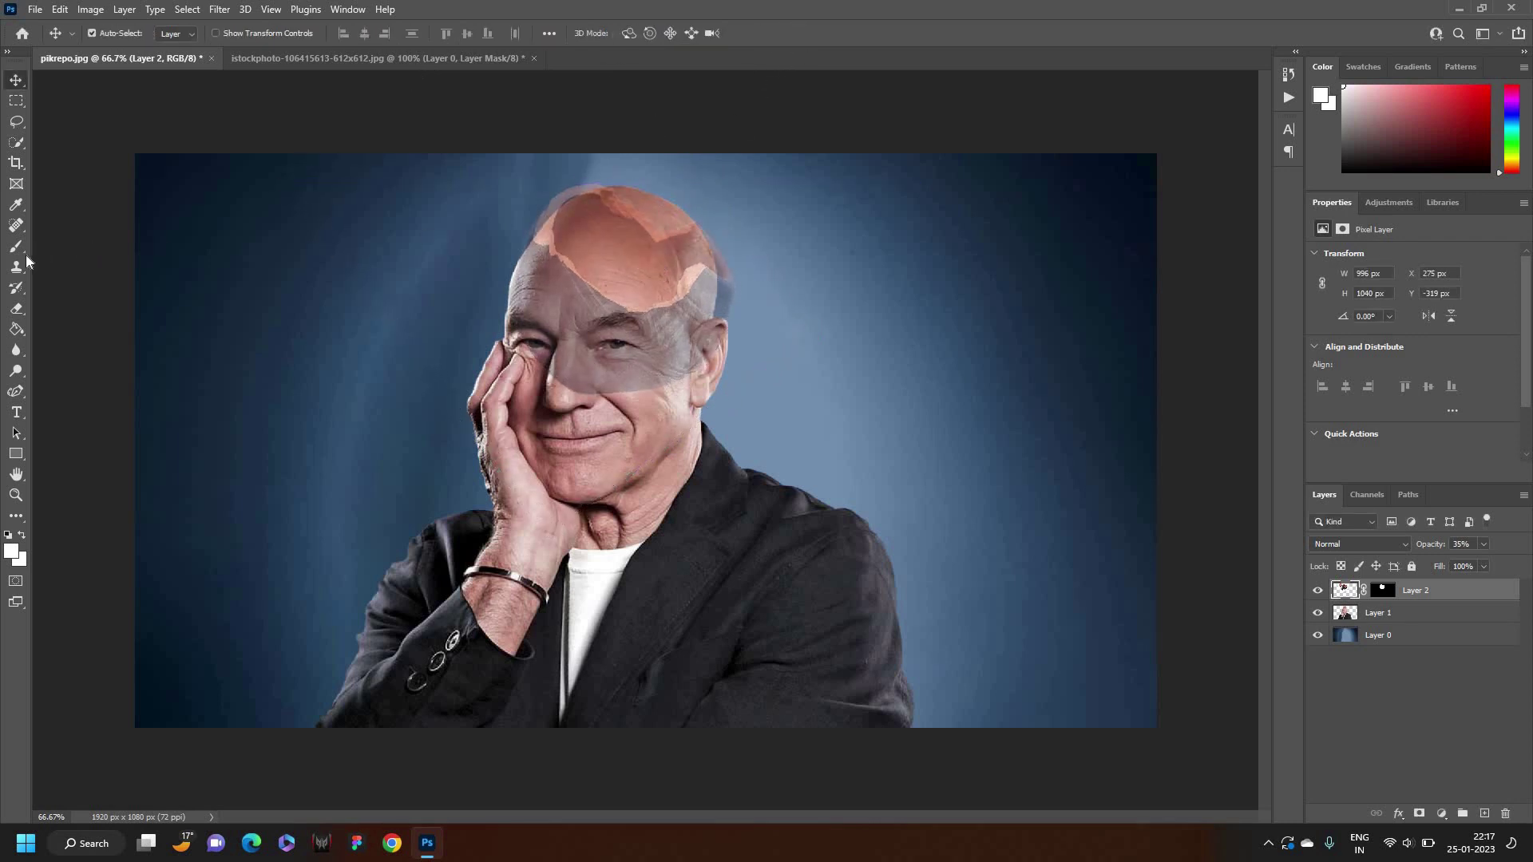
Zoom in and erase the grey pot overlay from the eye, nose, cheek, eyebrow and forehead
{"action": "left_click", "coordinate": [17, 308]}
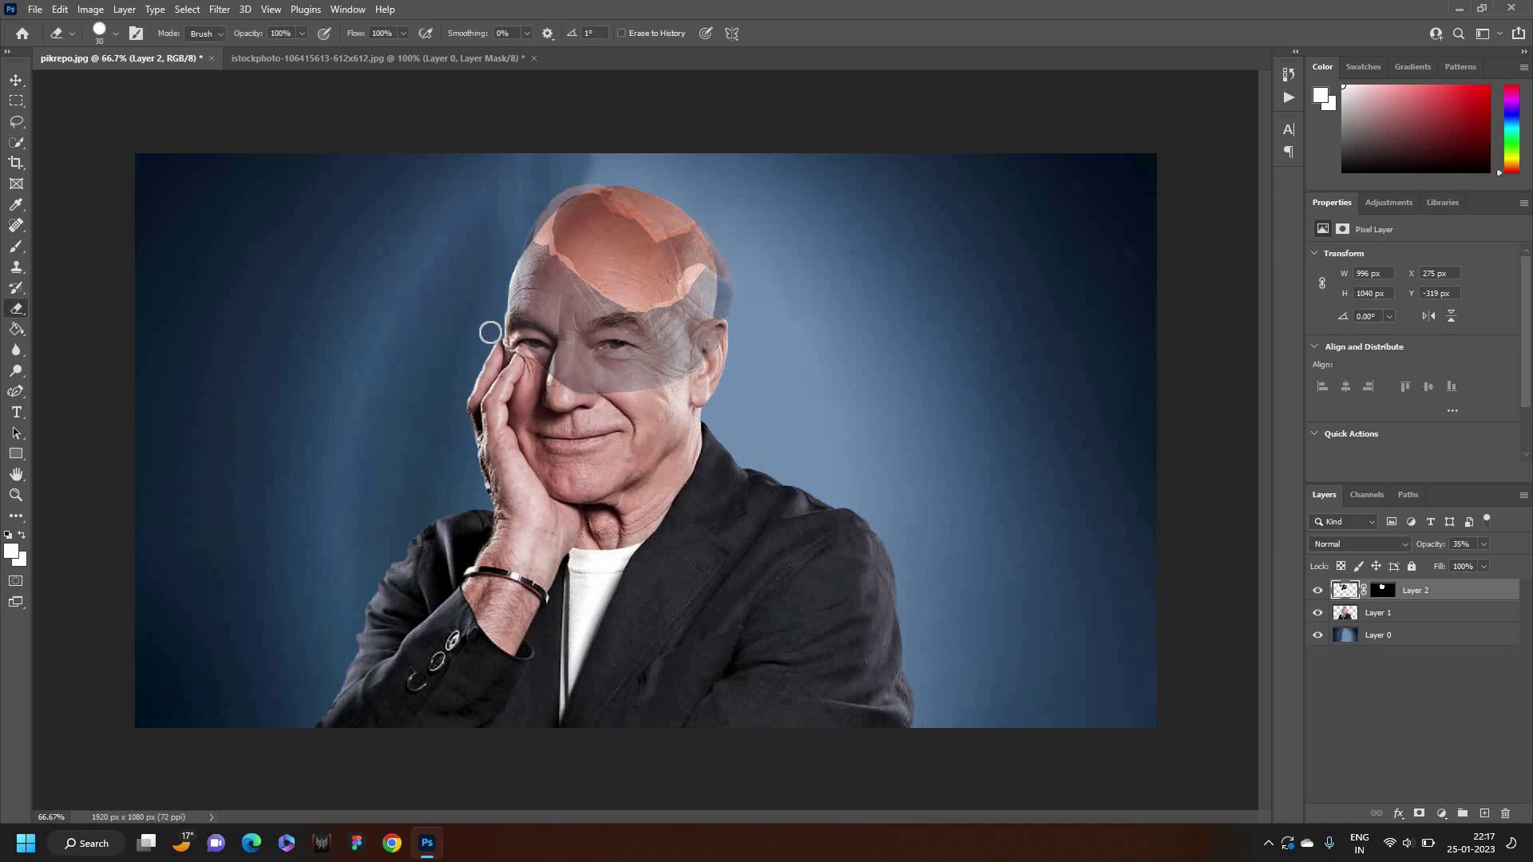
{"action": "scroll", "coordinate": [495, 343], "scroll_direction": "up", "scroll_amount": 1}
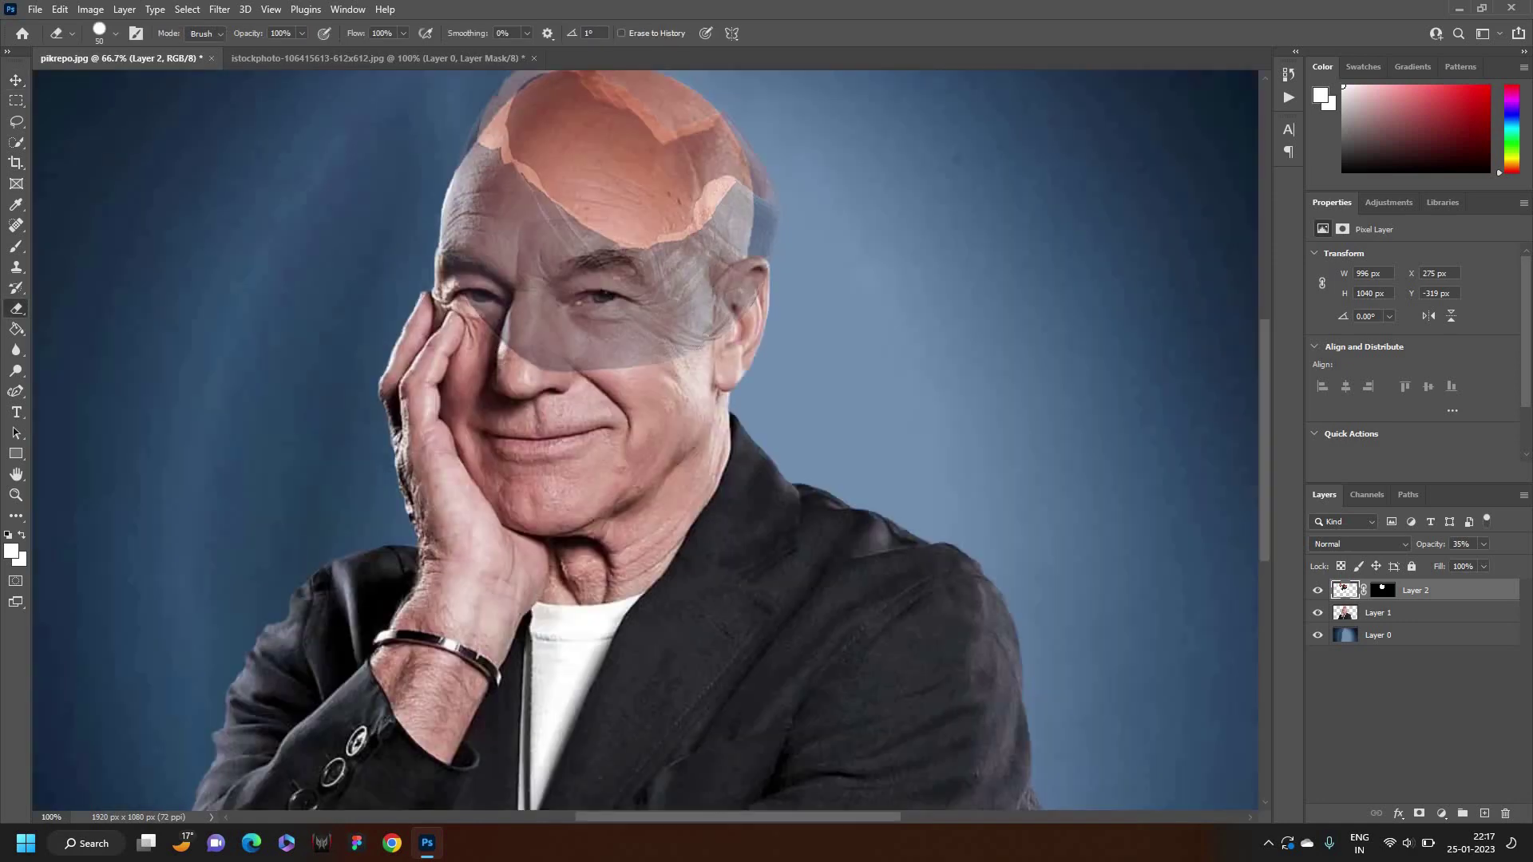
{"action": "scroll", "coordinate": [599, 324], "scroll_direction": "up", "scroll_amount": 1}
{"action": "scroll", "coordinate": [607, 240], "scroll_direction": "up", "scroll_amount": 1}
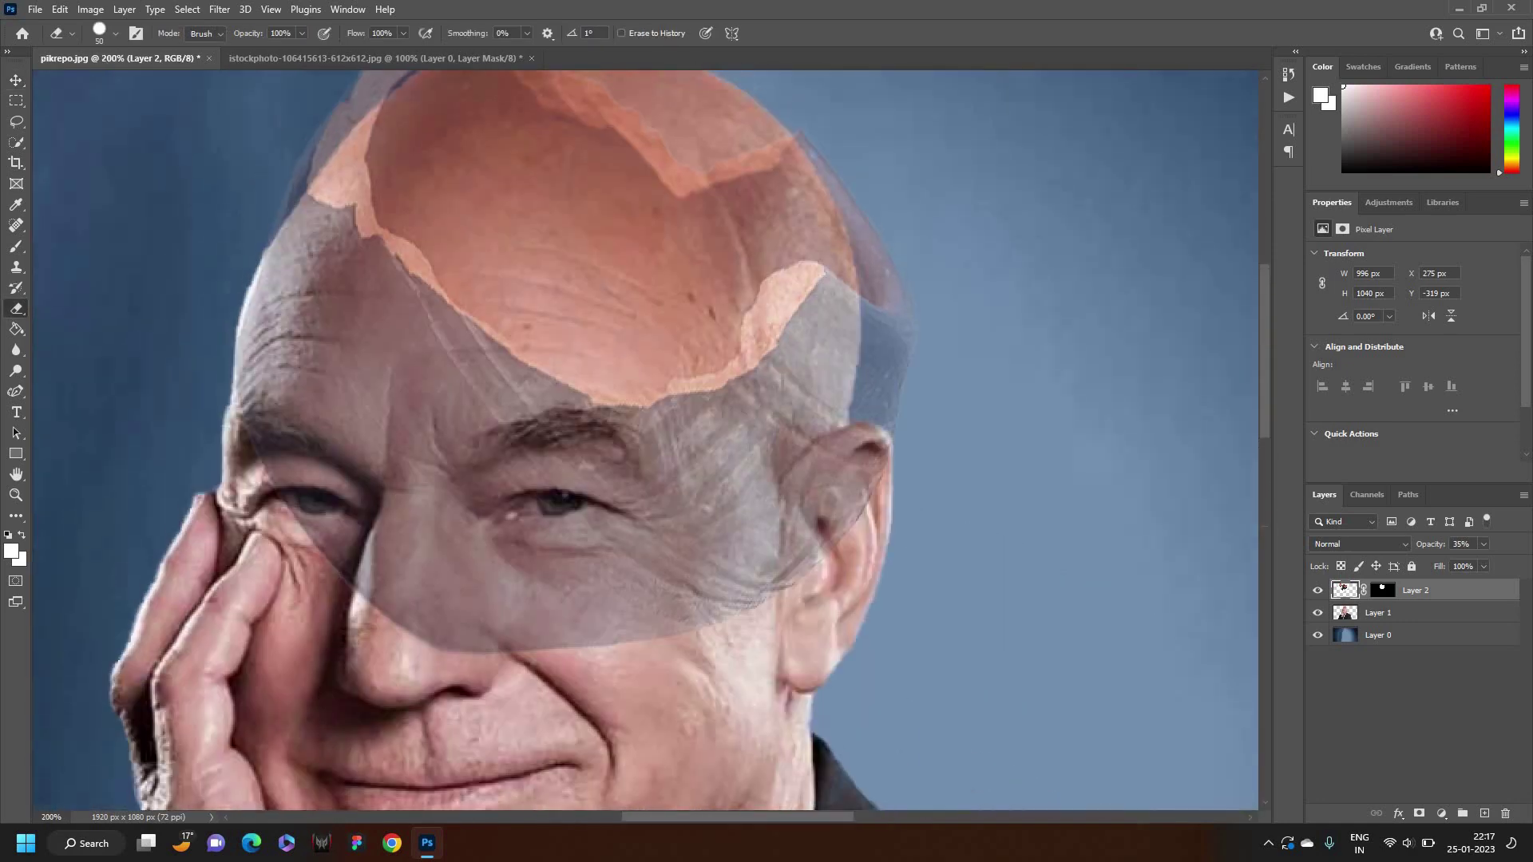
{"action": "scroll", "coordinate": [607, 240], "scroll_direction": "up", "scroll_amount": 1}
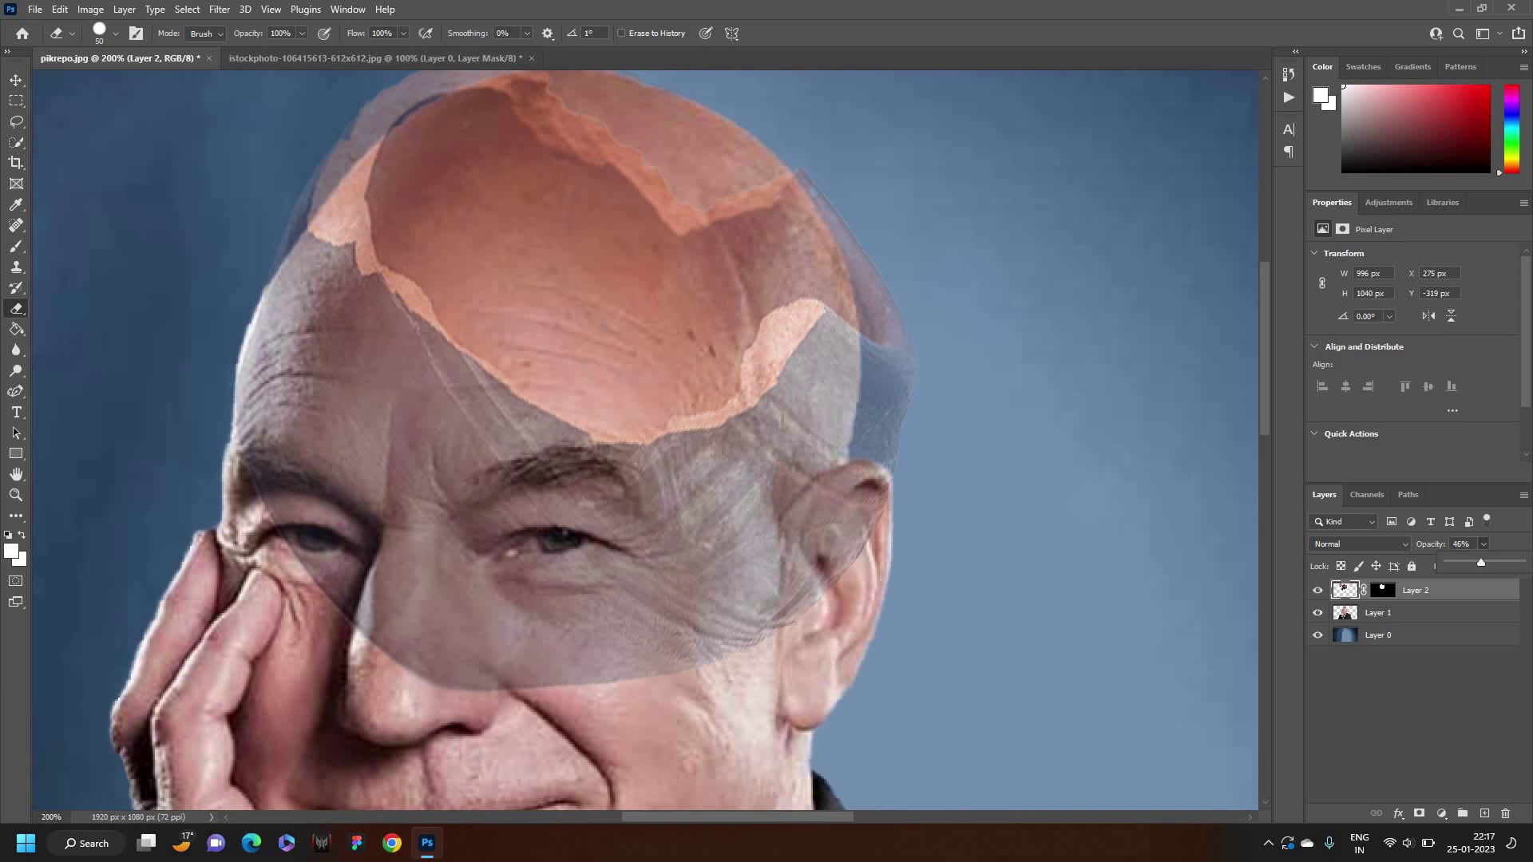
{"action": "mouse_move", "coordinate": [240, 328]}
{"action": "left_mouse_down"}
{"action": "mouse_move", "coordinate": [263, 463]}
{"action": "mouse_move", "coordinate": [376, 598]}
{"action": "mouse_move", "coordinate": [622, 630]}
{"action": "left_mouse_up"}
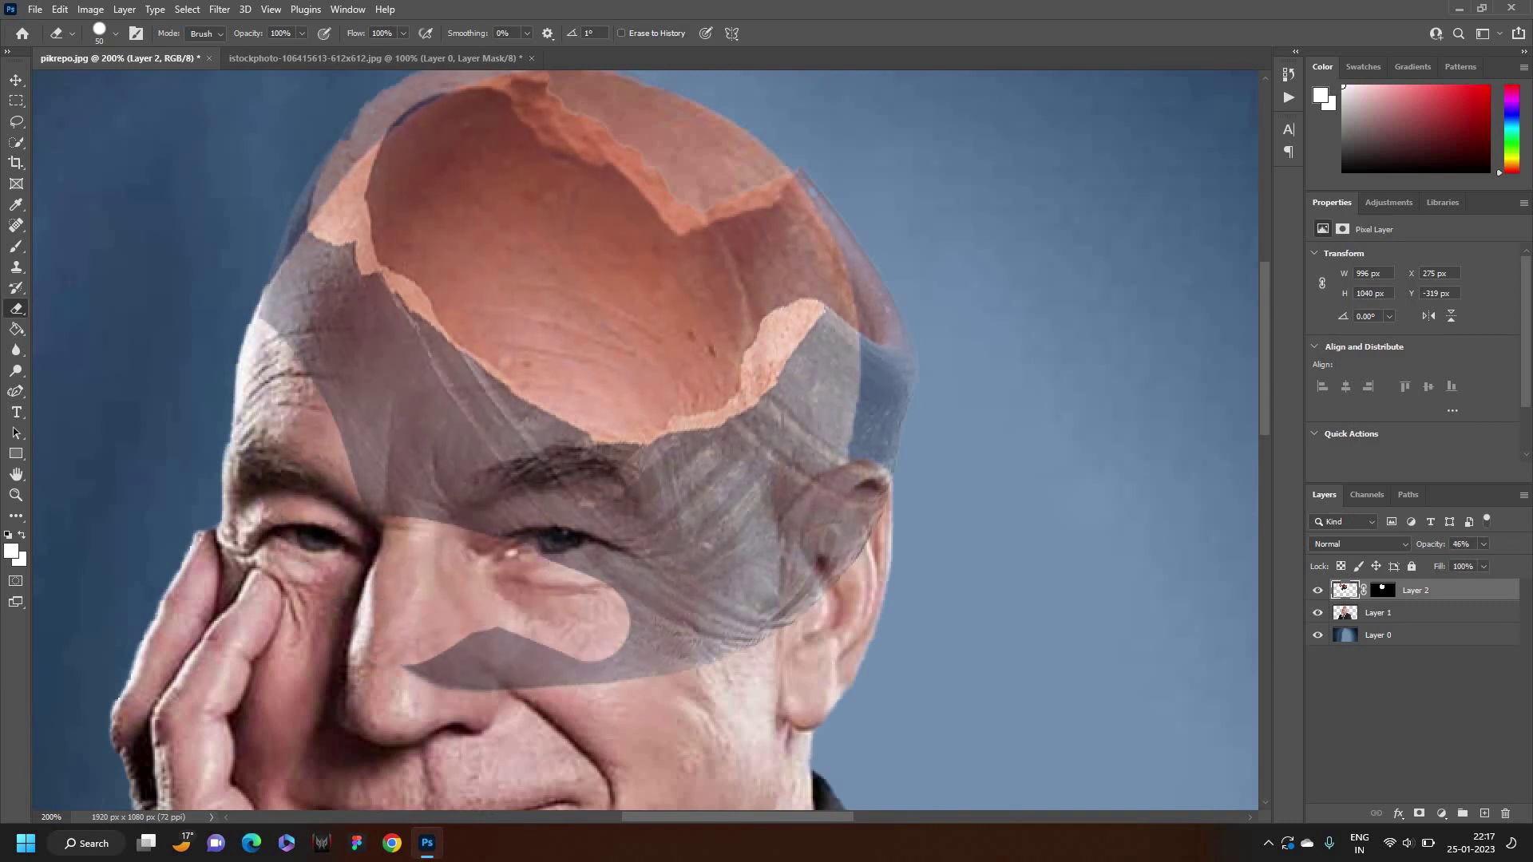
{"action": "left_click_drag", "start_coordinate": [799, 598], "coordinate": [495, 663]}
{"action": "mouse_move", "coordinate": [758, 558]}
{"action": "left_mouse_down"}
{"action": "mouse_move", "coordinate": [415, 670]}
{"action": "mouse_move", "coordinate": [415, 463]}
{"action": "mouse_move", "coordinate": [272, 287]}
{"action": "mouse_move", "coordinate": [307, 240]}
{"action": "left_mouse_up"}
{"action": "mouse_move", "coordinate": [311, 184]}
{"action": "left_mouse_down"}
{"action": "mouse_move", "coordinate": [315, 275]}
{"action": "mouse_move", "coordinate": [607, 574]}
{"action": "mouse_move", "coordinate": [886, 447]}
{"action": "left_mouse_up"}
{"action": "mouse_move", "coordinate": [886, 375]}
{"action": "left_mouse_down"}
{"action": "mouse_move", "coordinate": [854, 399]}
{"action": "mouse_move", "coordinate": [558, 487]}
{"action": "mouse_move", "coordinate": [447, 376]}
{"action": "left_mouse_up"}
Erase the grey band along the forehead and past the head, then raise pot opacity to 62%
{"action": "key", "text": "bracketleft"}
{"action": "key", "text": "bracketleft"}
{"action": "key", "text": "bracketleft"}
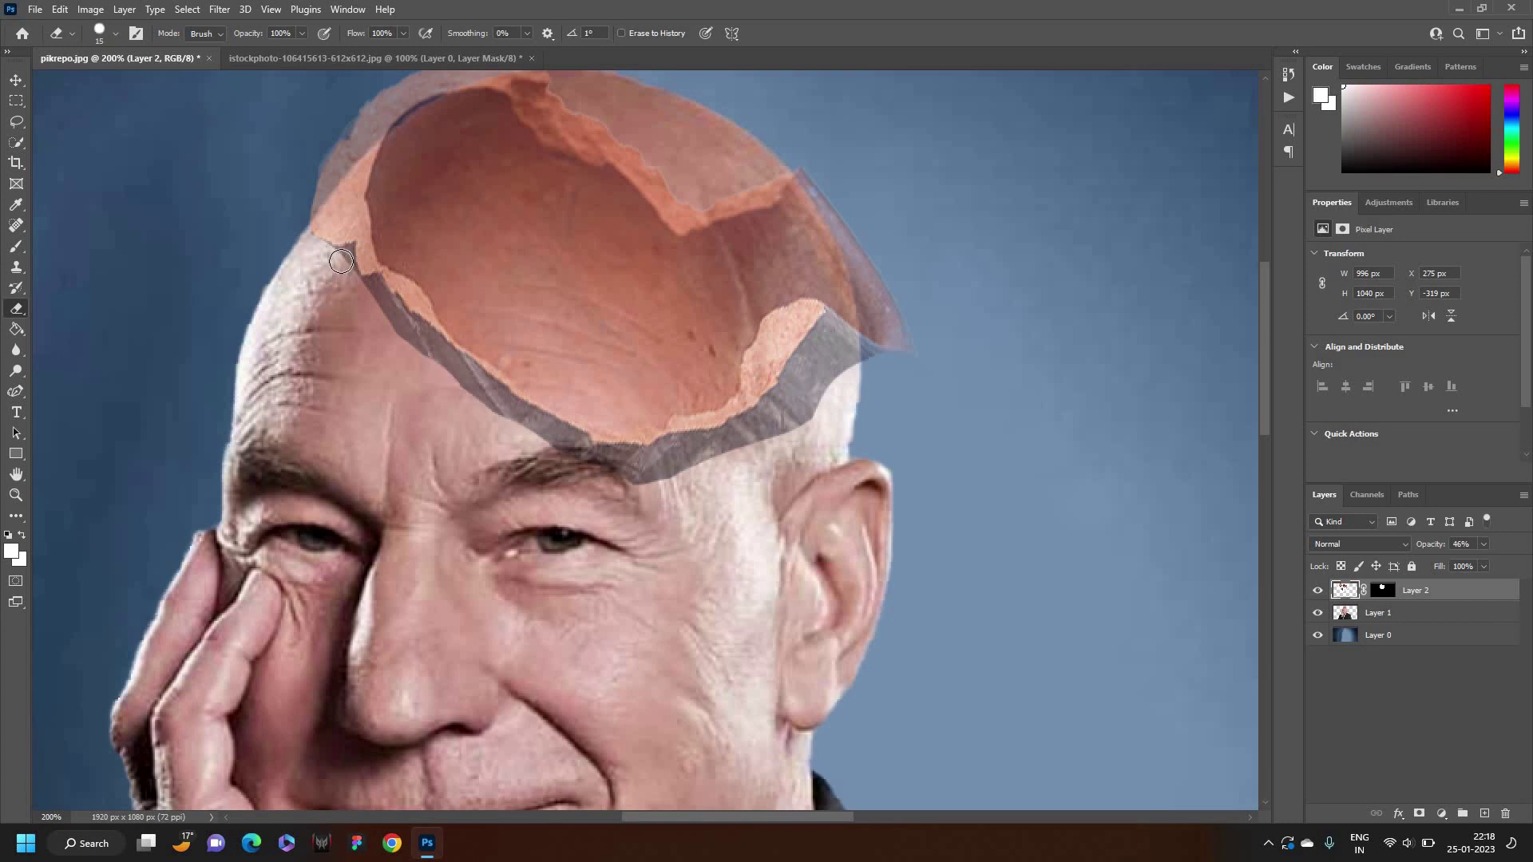
{"action": "mouse_move", "coordinate": [381, 304]}
{"action": "left_mouse_down"}
{"action": "mouse_move", "coordinate": [466, 367]}
{"action": "mouse_move", "coordinate": [468, 386]}
{"action": "mouse_move", "coordinate": [671, 472]}
{"action": "left_mouse_up"}
{"action": "mouse_move", "coordinate": [845, 336]}
{"action": "left_mouse_down"}
{"action": "mouse_move", "coordinate": [822, 327]}
{"action": "mouse_move", "coordinate": [798, 375]}
{"action": "mouse_move", "coordinate": [830, 343]}
{"action": "mouse_move", "coordinate": [805, 438]}
{"action": "mouse_move", "coordinate": [618, 471]}
{"action": "mouse_move", "coordinate": [722, 439]}
{"action": "mouse_move", "coordinate": [780, 391]}
{"action": "mouse_move", "coordinate": [803, 346]}
{"action": "left_mouse_up"}
{"action": "key", "text": "bracketright"}
{"action": "key", "text": "bracketright"}
{"action": "key", "text": "bracketright"}
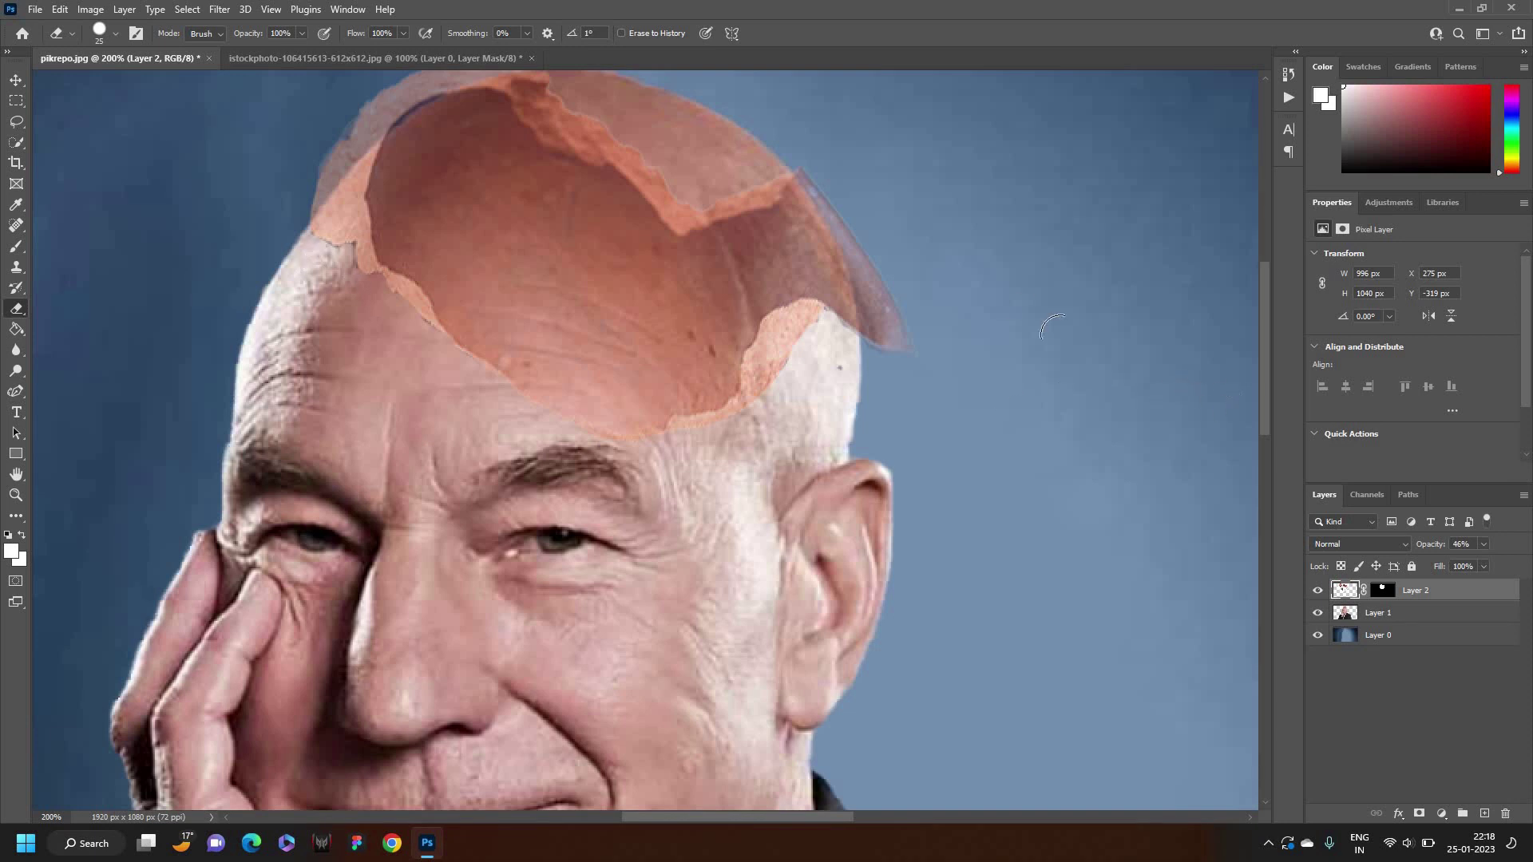
{"action": "left_click_drag", "start_coordinate": [838, 209], "coordinate": [890, 343]}
{"action": "scroll", "coordinate": [895, 447], "scroll_direction": "up", "scroll_amount": 2}
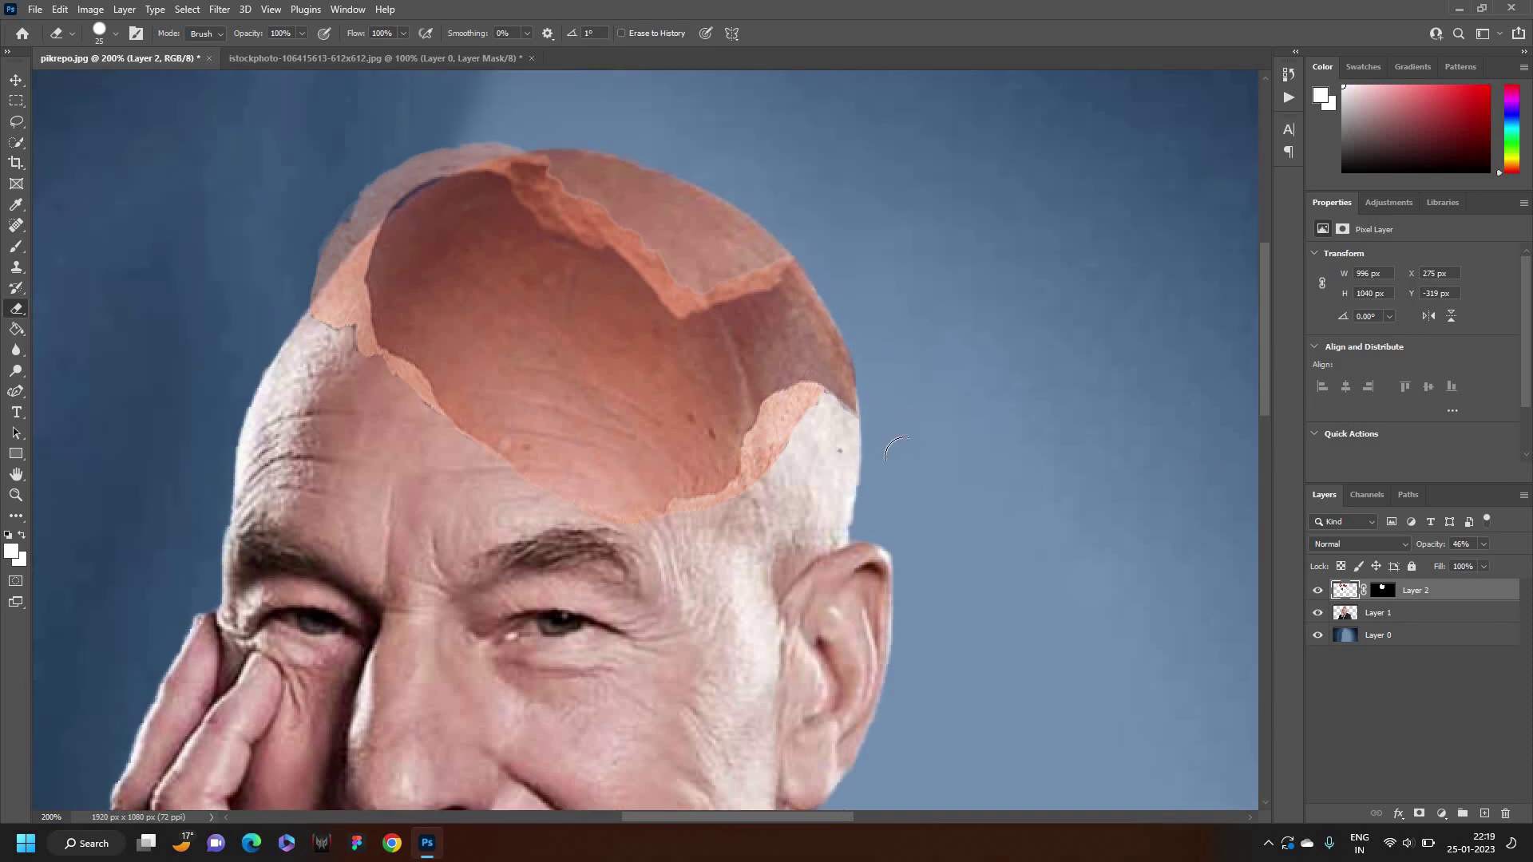
{"action": "key", "text": "ctrl+minus"}
{"action": "key", "text": "ctrl+minus"}
{"action": "left_click_drag", "start_coordinate": [1480, 564], "coordinate": [1520, 563]}
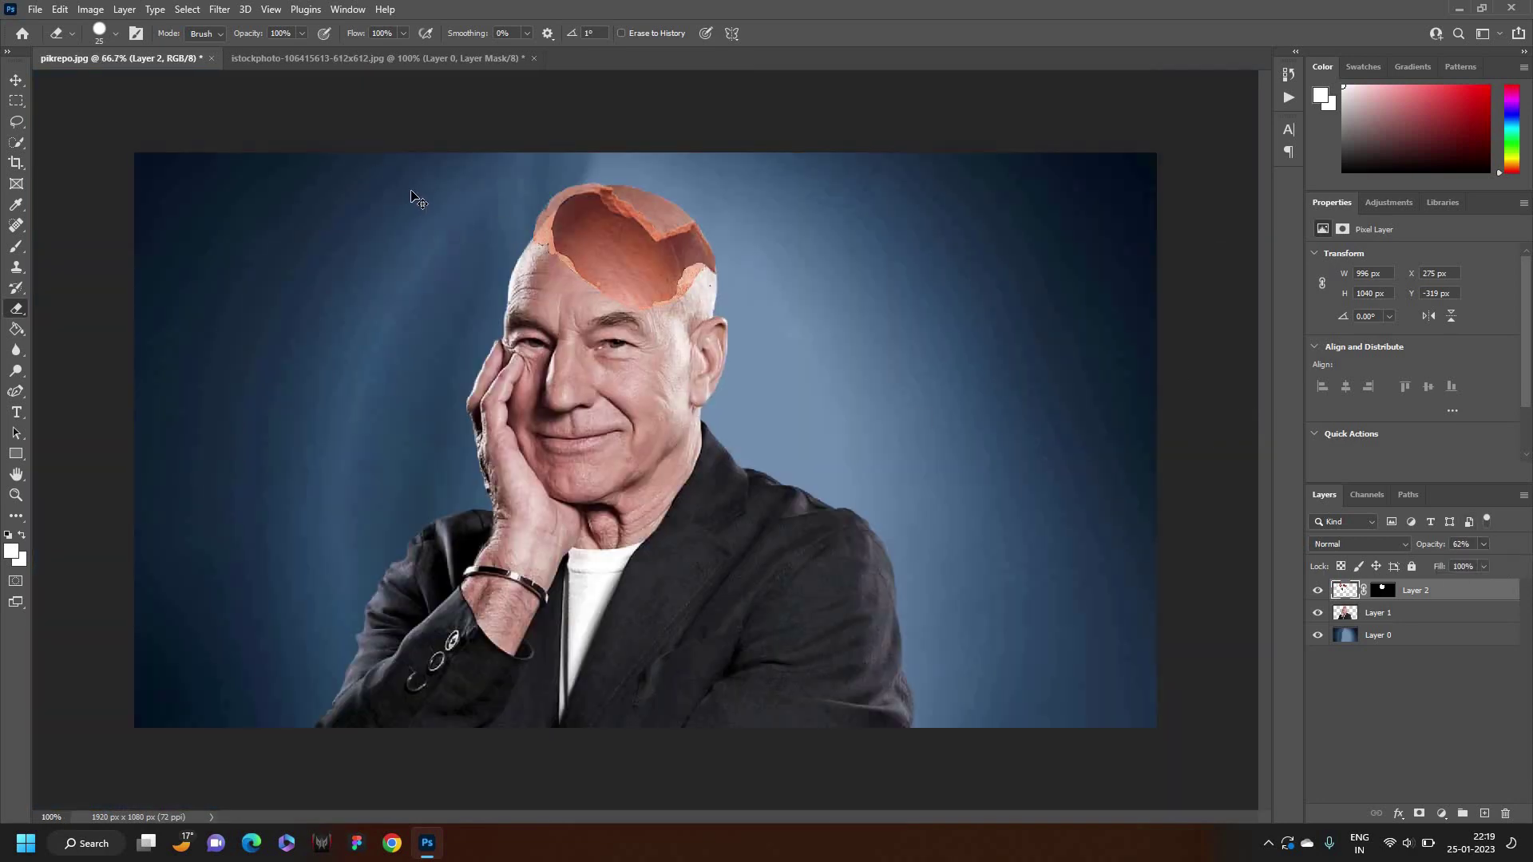
Erase the pot shell's upper-left edge and set the pot layer to 100% opacity
{"action": "key", "text": "ctrl+plus"}
{"action": "key", "text": "ctrl+plus"}
{"action": "scroll", "coordinate": [277, 399], "scroll_direction": "up", "scroll_amount": 10}
{"action": "mouse_move", "coordinate": [276, 401]}
{"action": "left_mouse_down"}
{"action": "mouse_move", "coordinate": [404, 257]}
{"action": "mouse_move", "coordinate": [479, 247]}
{"action": "mouse_move", "coordinate": [383, 281]}
{"action": "mouse_move", "coordinate": [271, 423]}
{"action": "left_mouse_up"}
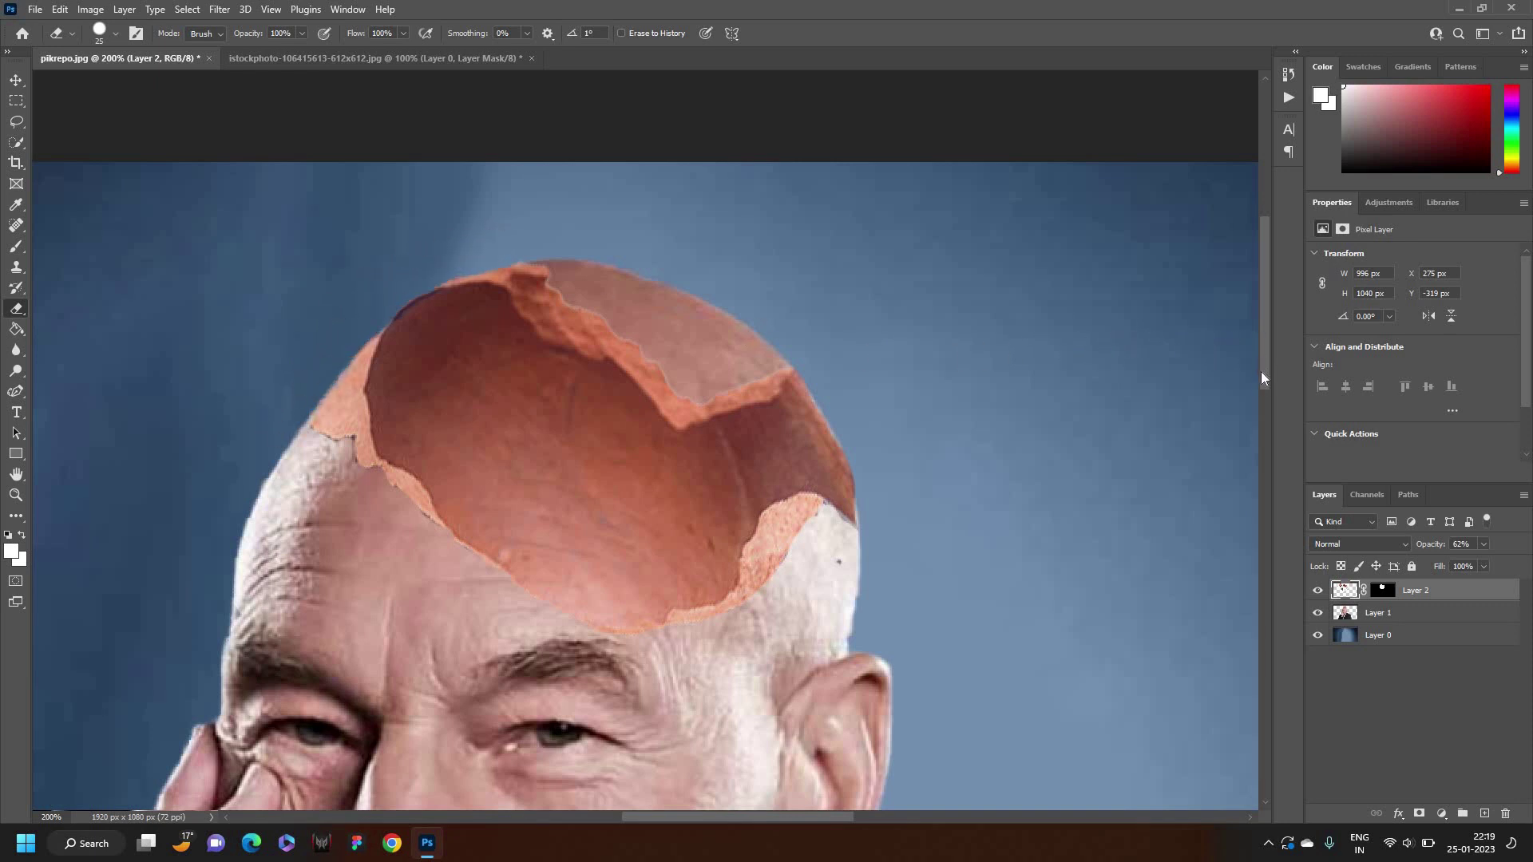
{"action": "scroll", "coordinate": [1261, 371], "scroll_direction": "down", "scroll_amount": 2}
{"action": "key", "text": "ctrl+minus"}
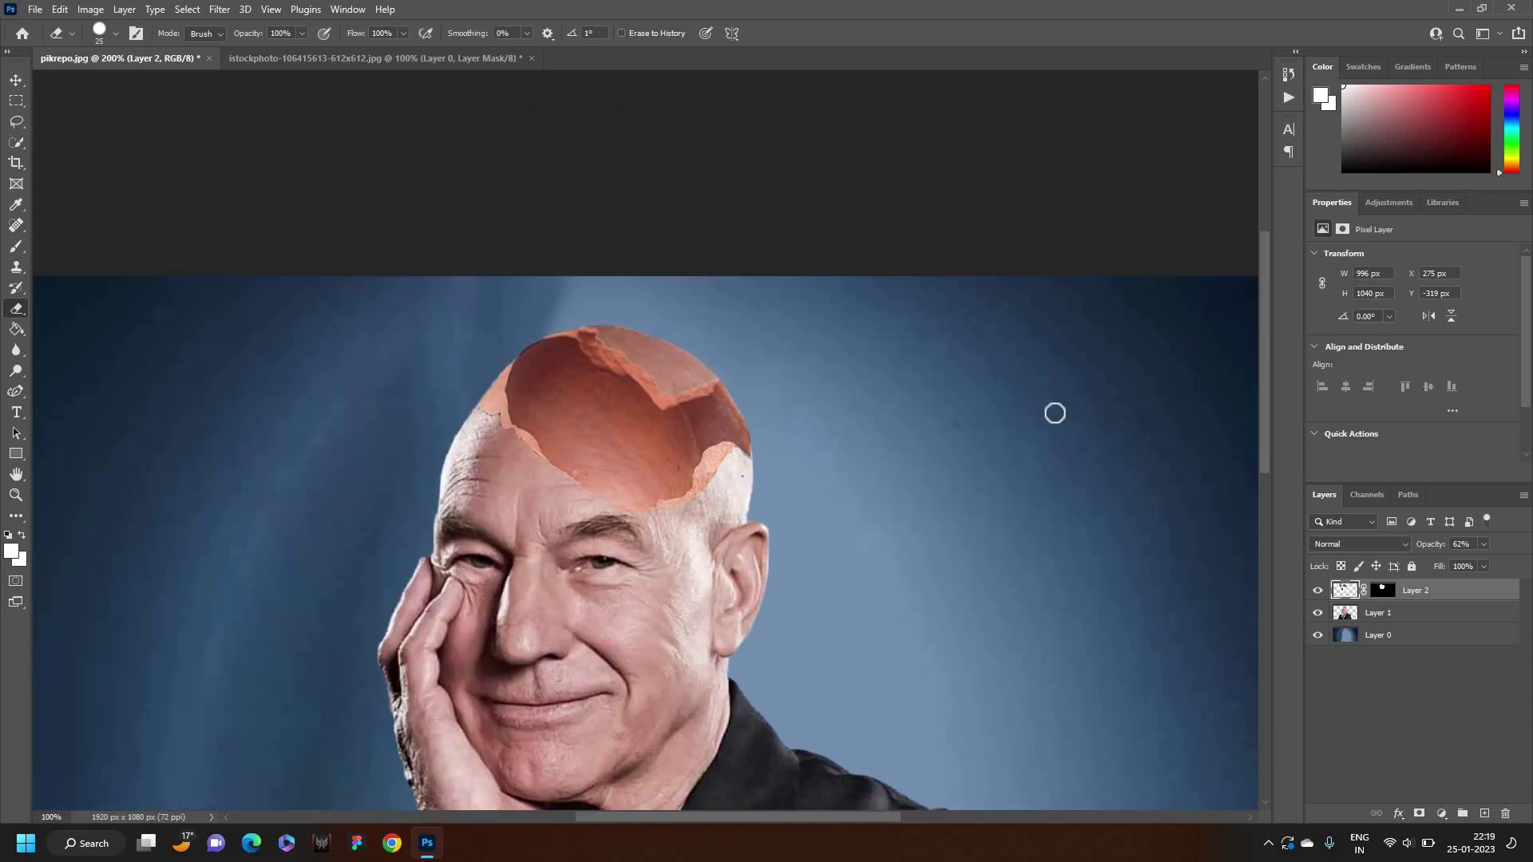
{"action": "left_click", "coordinate": [1482, 544]}
{"action": "left_click_drag", "start_coordinate": [1483, 563], "coordinate": [1513, 563]}
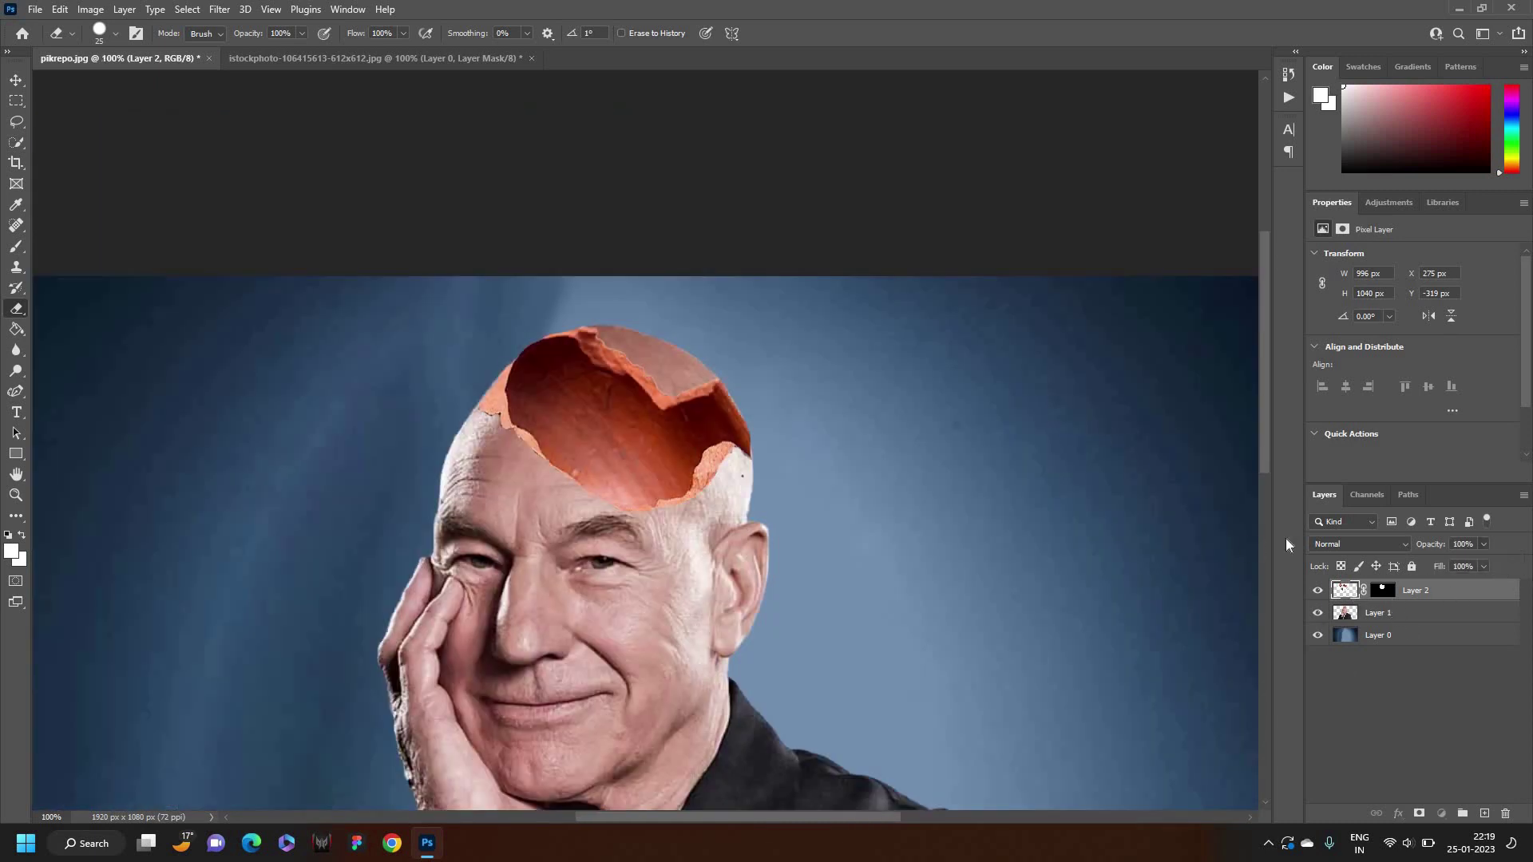
Erase the scalp on Layer 1 above the pot rim, then select Layer 0
{"action": "left_click", "coordinate": [1388, 610]}
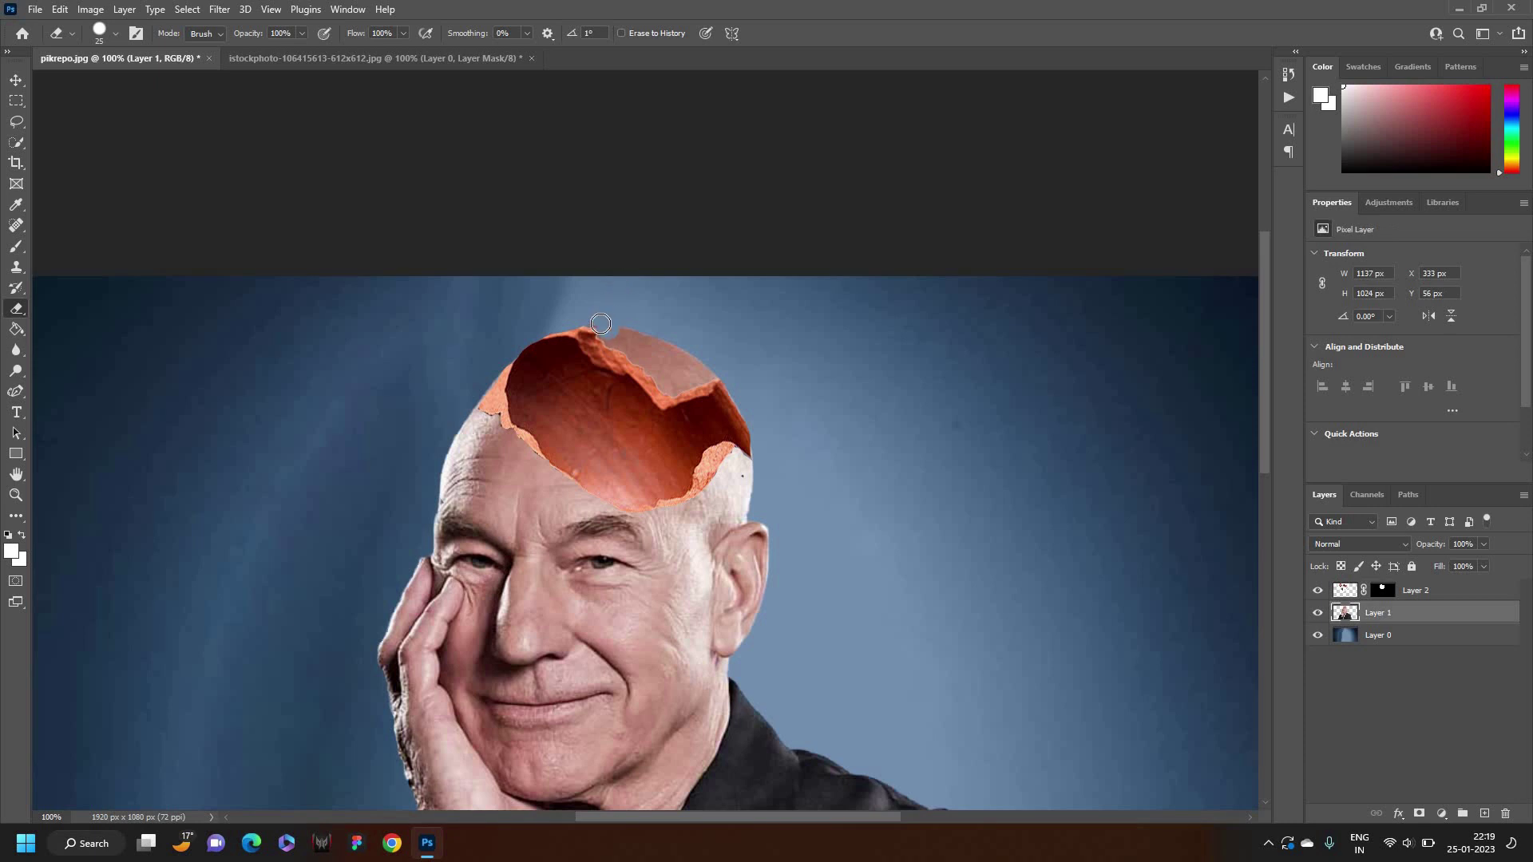
{"action": "mouse_move", "coordinate": [615, 345]}
{"action": "left_mouse_down"}
{"action": "mouse_move", "coordinate": [668, 385]}
{"action": "mouse_move", "coordinate": [698, 370]}
{"action": "left_mouse_up"}
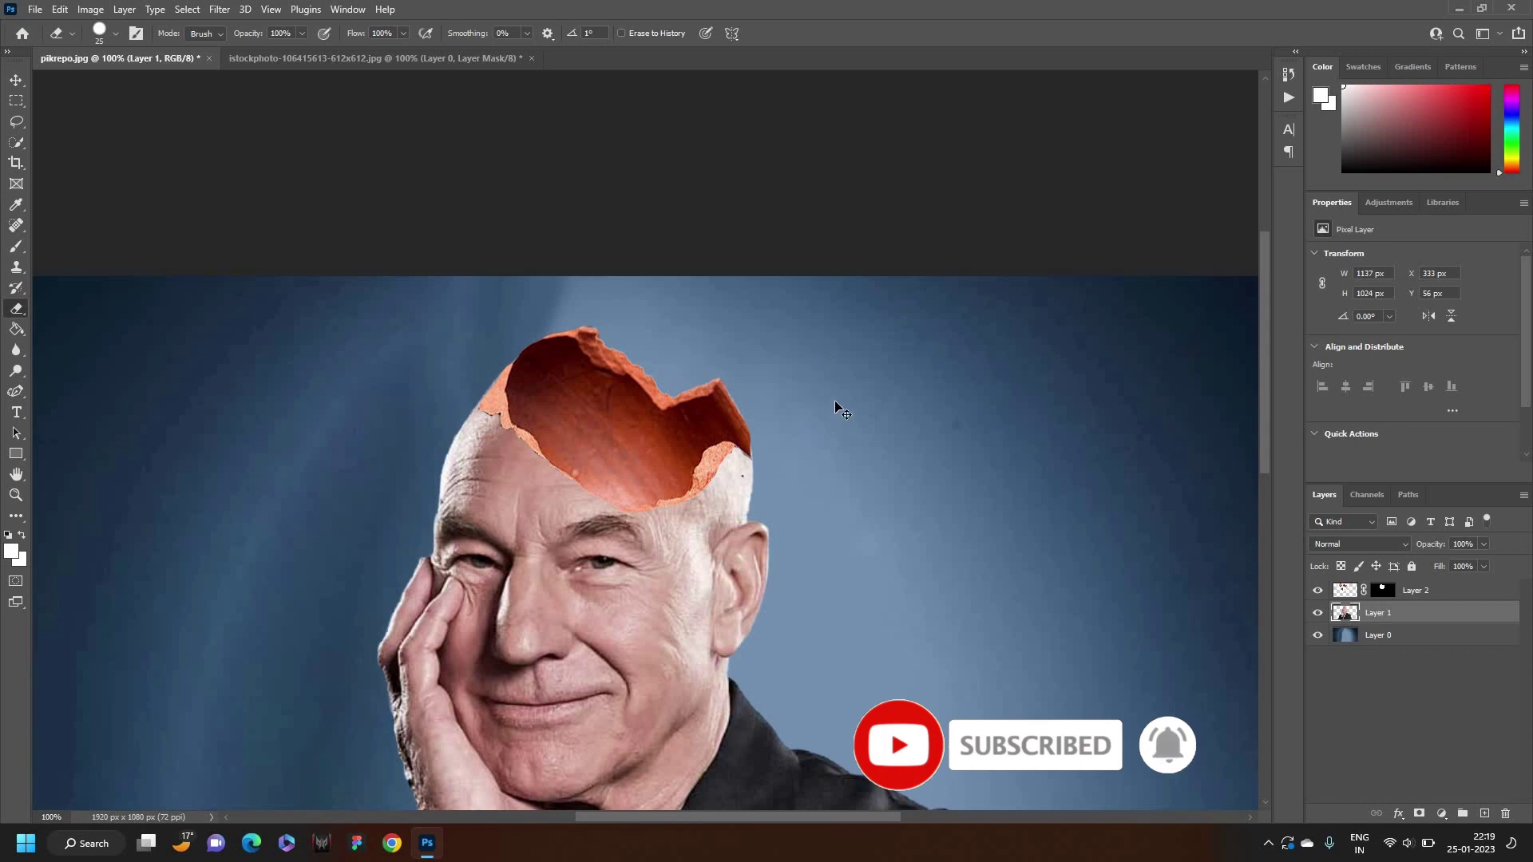
{"action": "key", "text": "ctrl+minus"}
{"action": "left_click", "coordinate": [16, 80]}
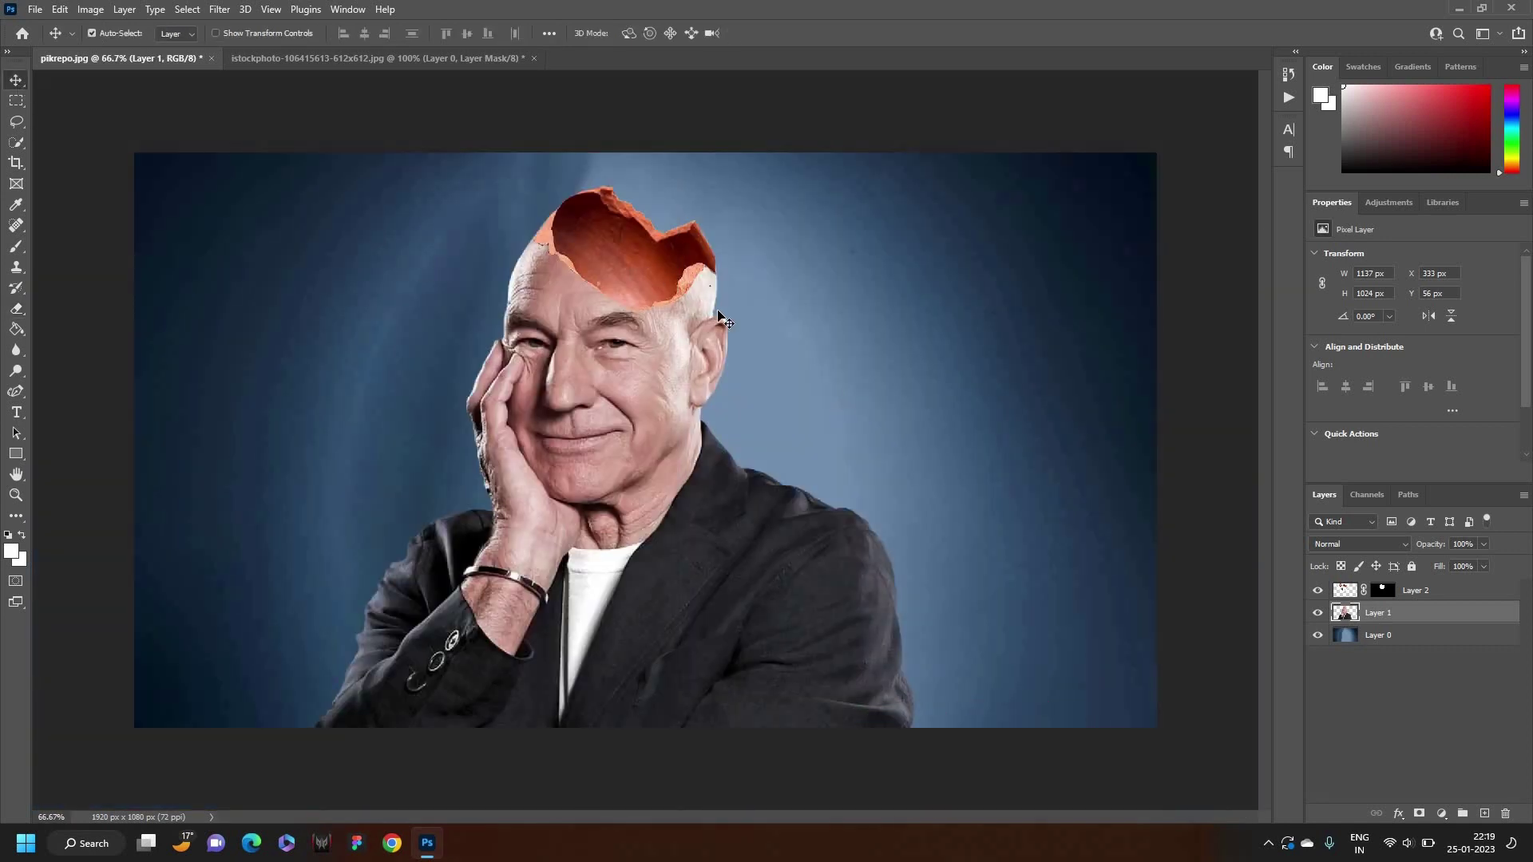
{"action": "left_click", "coordinate": [878, 359]}
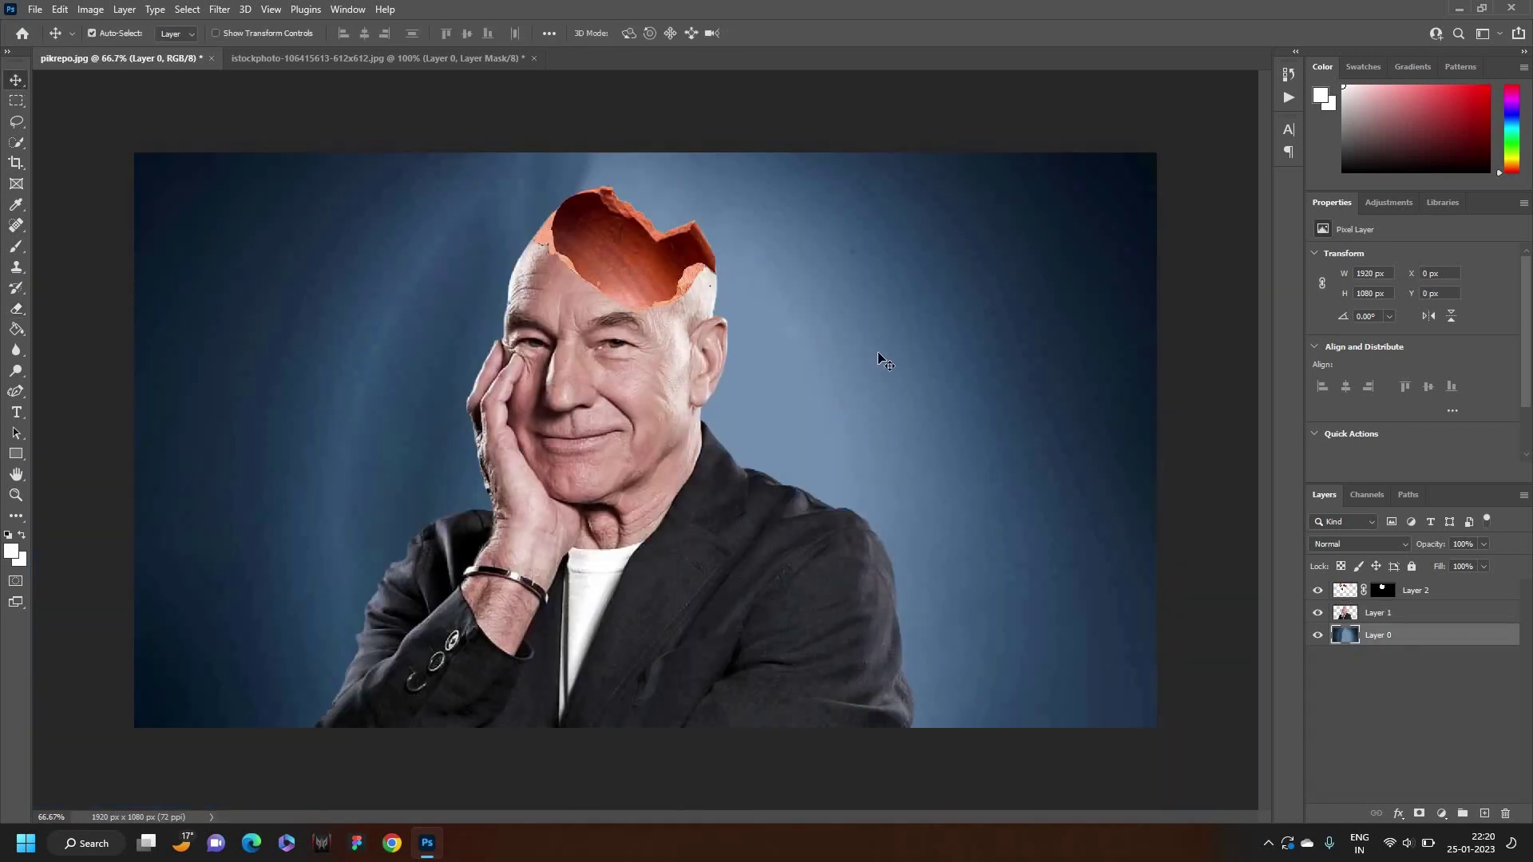
Merge all three layers into a single layer
{"action": "left_click", "coordinate": [1439, 598], "text": "shift"}
{"action": "right_click", "coordinate": [1444, 594]}
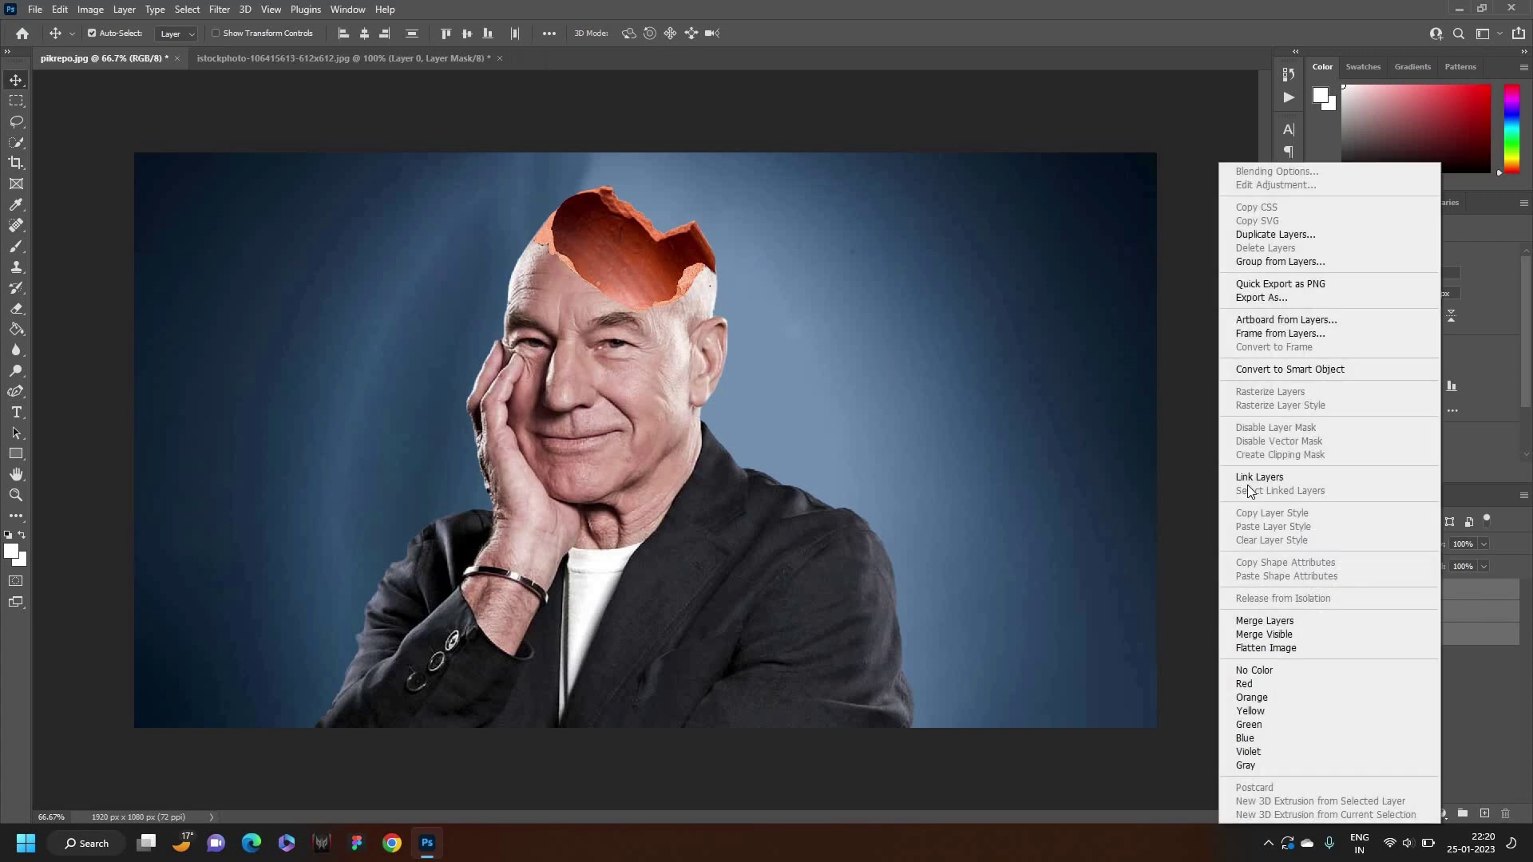
{"action": "left_click", "coordinate": [1254, 621]}
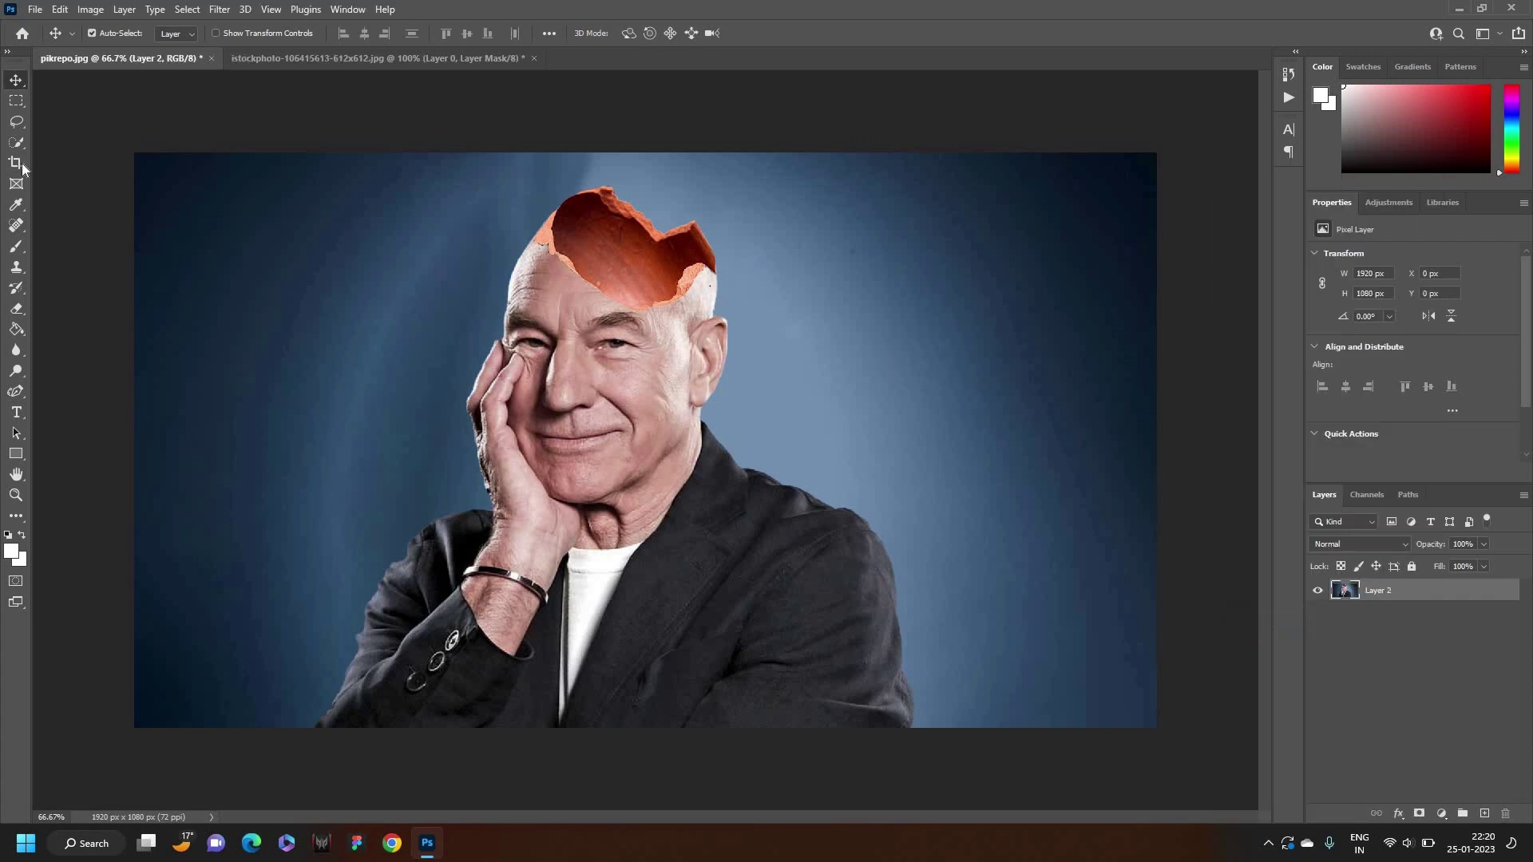
Spot-heal the grey spots and seam along the head's left edge
{"action": "left_click", "coordinate": [16, 227]}
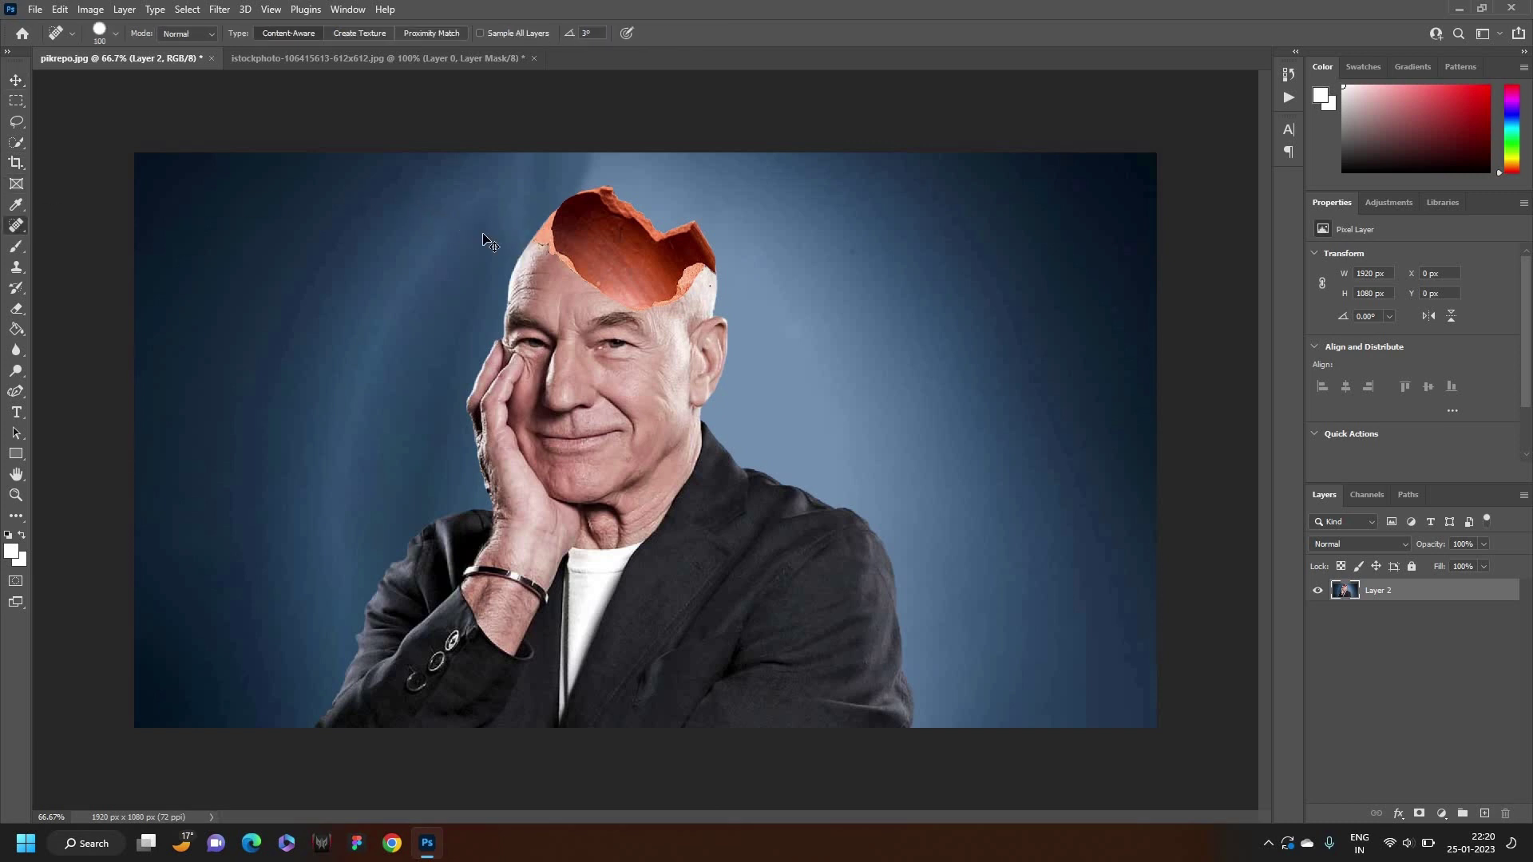
{"action": "key", "text": "ctrl+plus"}
{"action": "key", "text": "ctrl+plus"}
{"action": "scroll", "coordinate": [1262, 327], "scroll_direction": "up", "scroll_amount": 5}
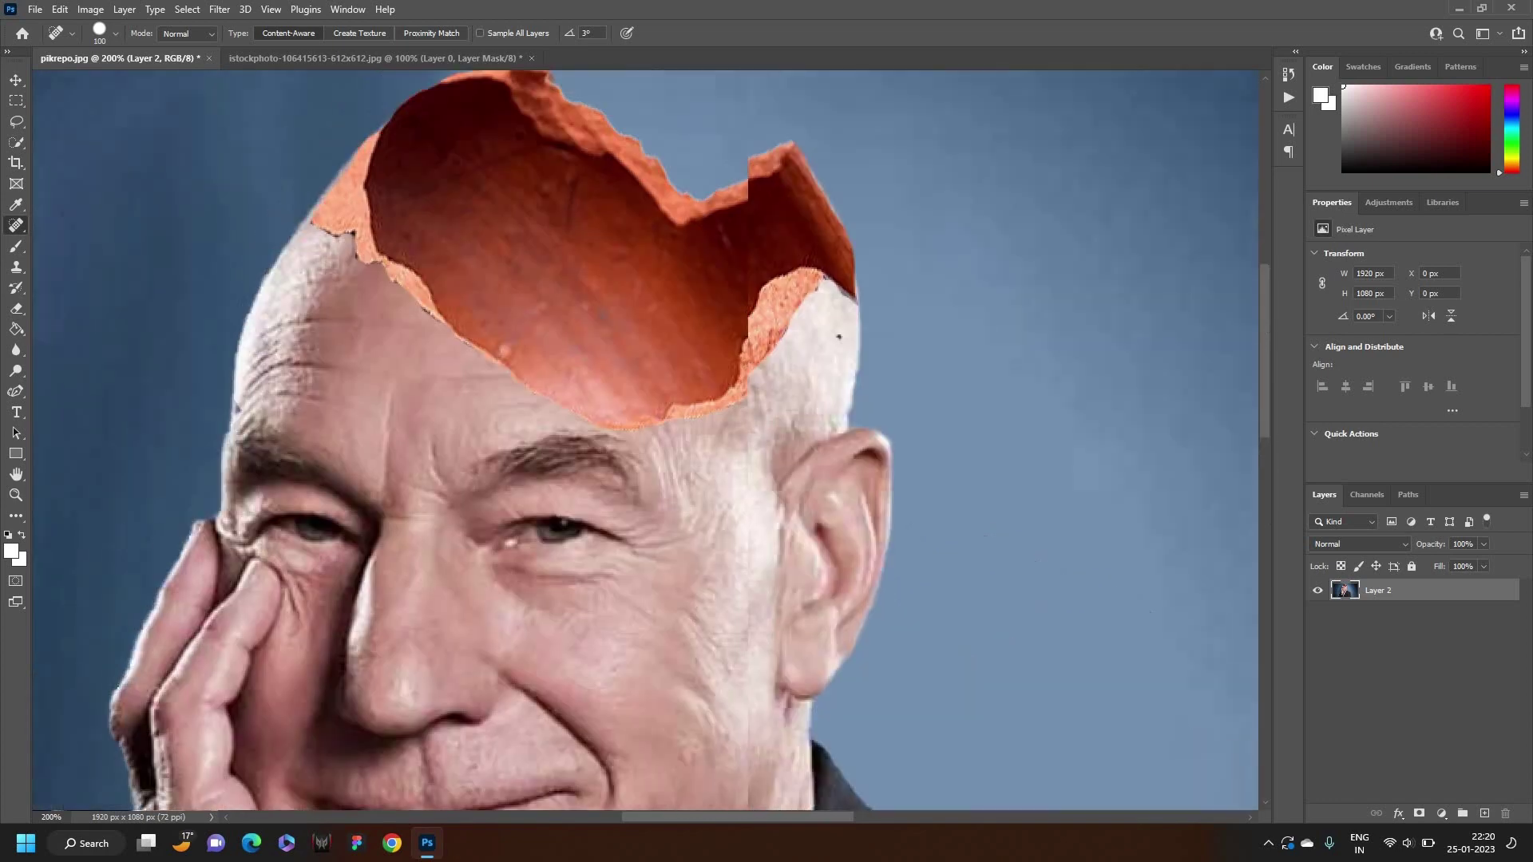
{"action": "key", "text": "bracketleft"}
{"action": "key", "text": "bracketleft"}
{"action": "key", "text": "bracketleft"}
{"action": "left_click", "coordinate": [313, 207]}
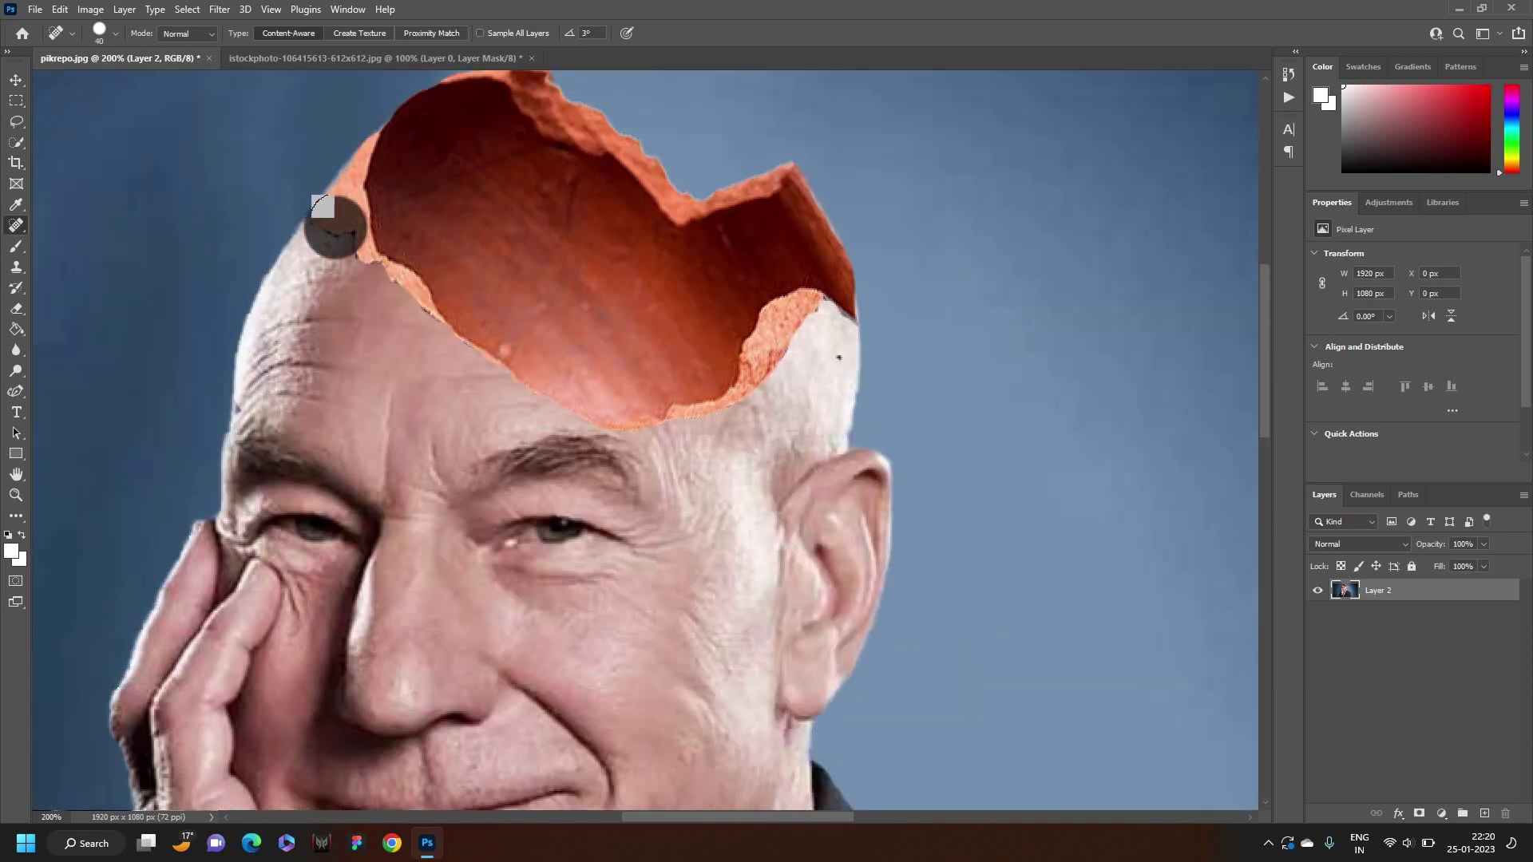
{"action": "left_click", "coordinate": [314, 201]}
{"action": "key", "text": "bracketleft"}
{"action": "mouse_move", "coordinate": [343, 206]}
{"action": "left_mouse_down"}
{"action": "mouse_move", "coordinate": [346, 179]}
{"action": "mouse_move", "coordinate": [348, 248]}
{"action": "left_mouse_up"}
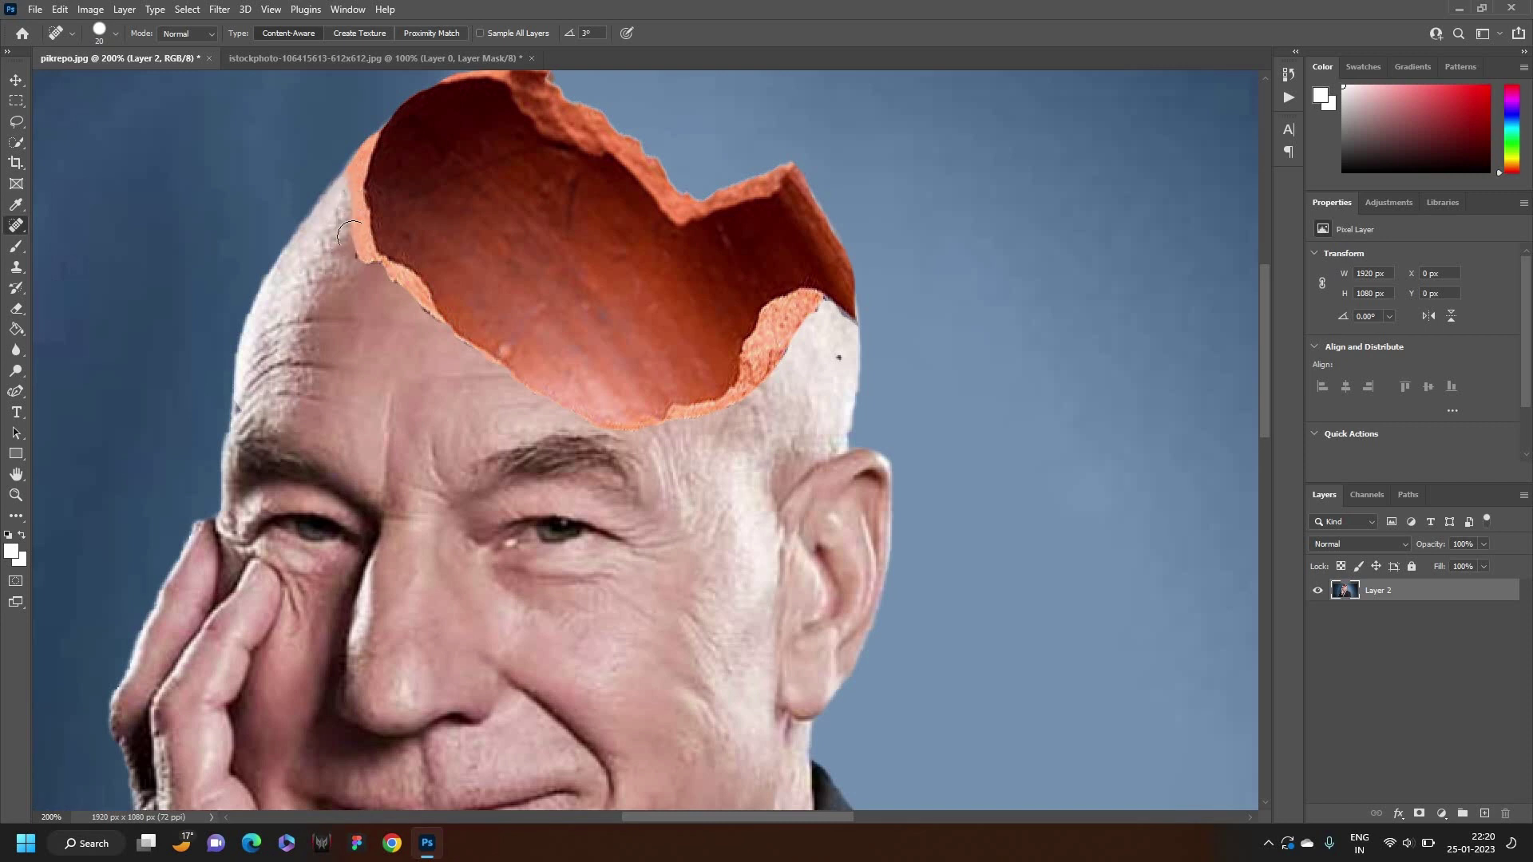
{"action": "left_click_drag", "start_coordinate": [356, 259], "coordinate": [351, 204]}
Spot-heal the pot's left rim and the orange rim on the right into the scalp
{"action": "left_click", "coordinate": [348, 171]}
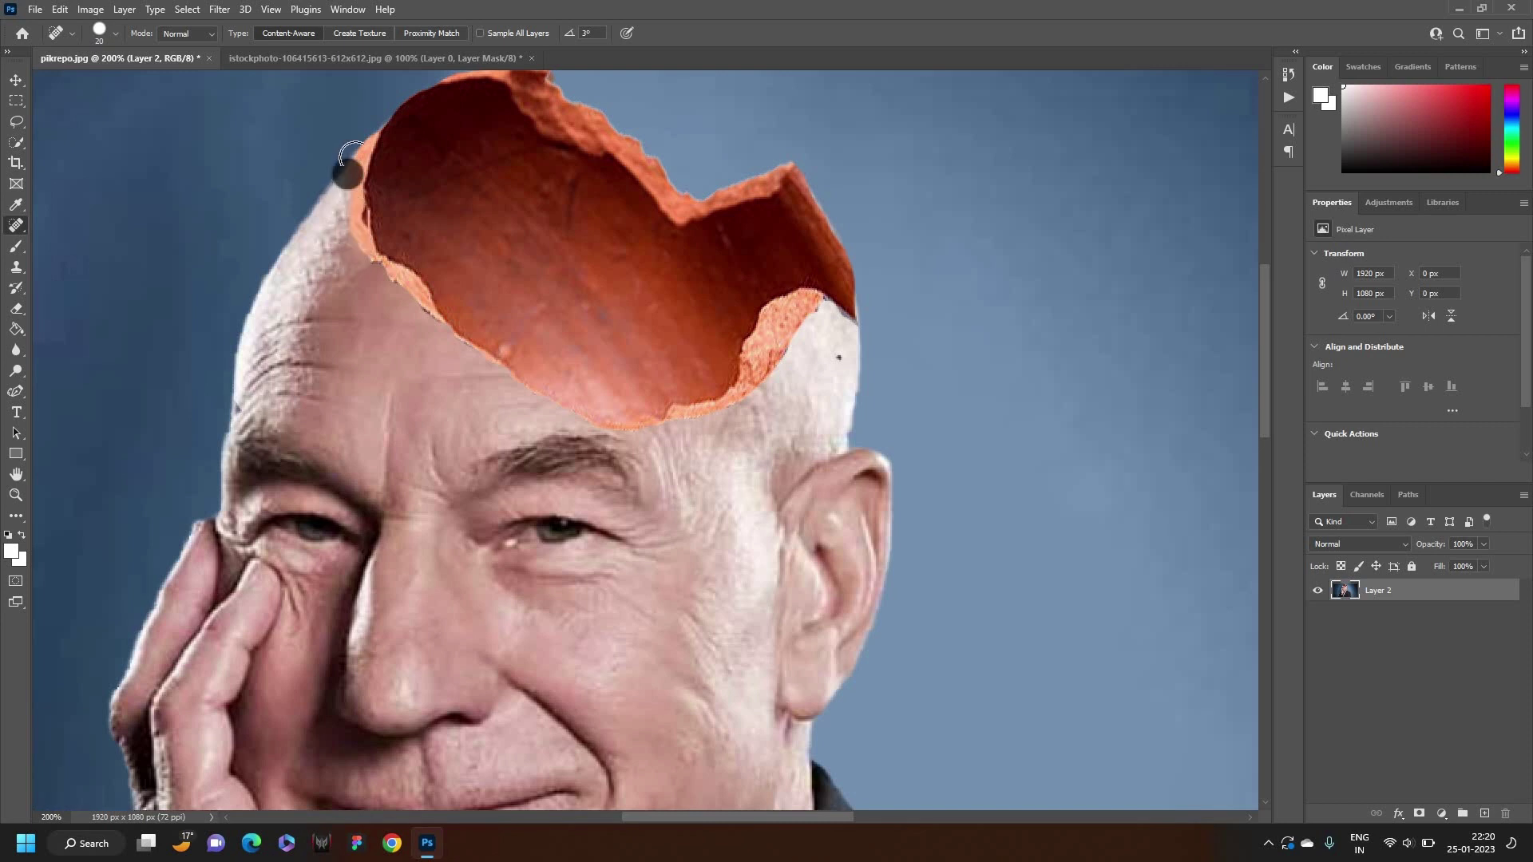
{"action": "left_click", "coordinate": [357, 149]}
{"action": "left_click_drag", "start_coordinate": [364, 144], "coordinate": [343, 188]}
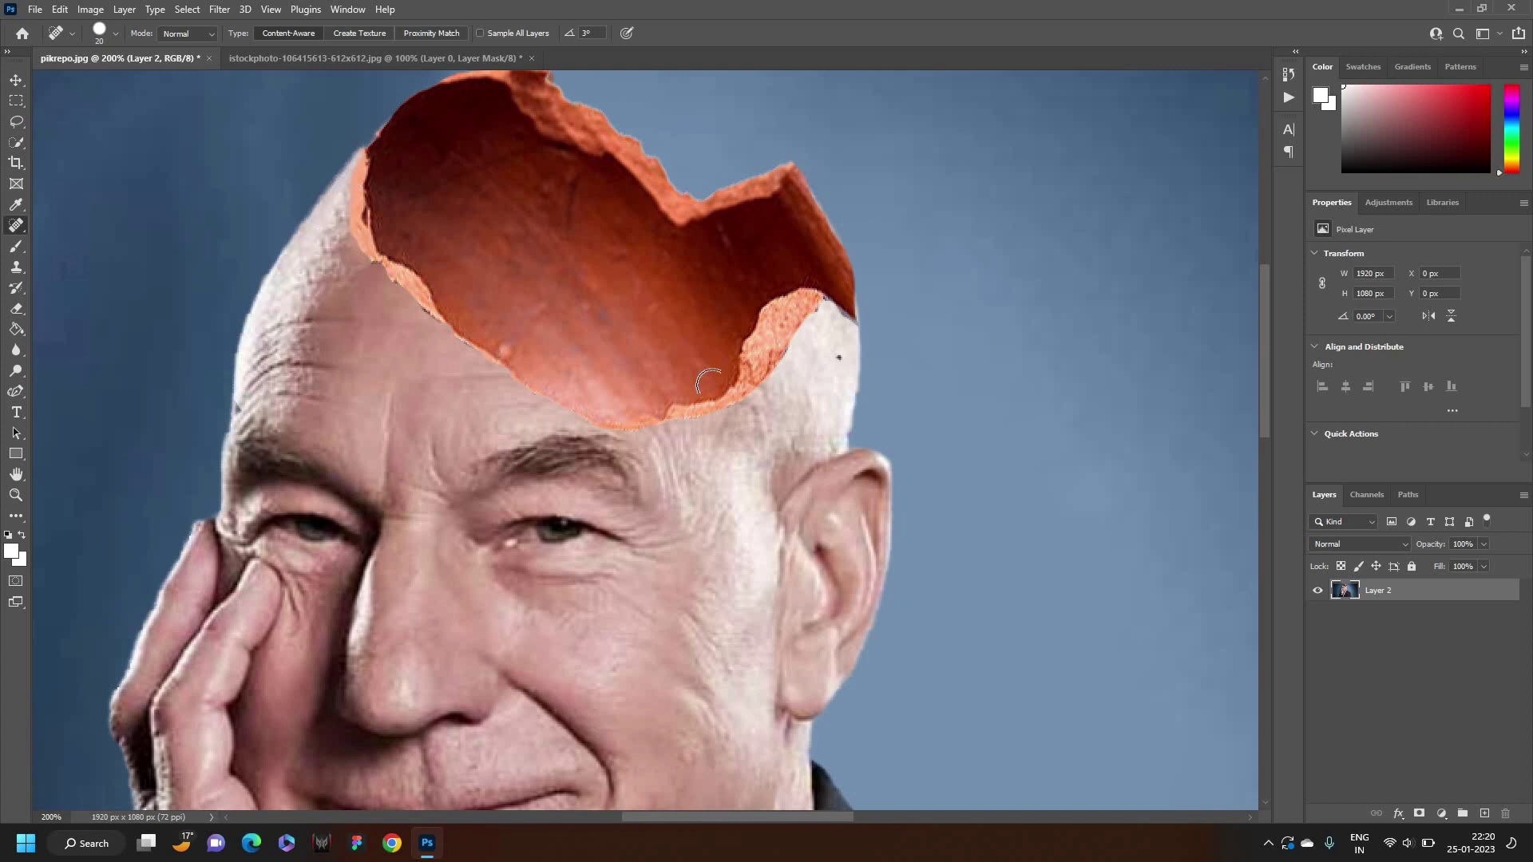
{"action": "left_click_drag", "start_coordinate": [749, 380], "coordinate": [806, 306]}
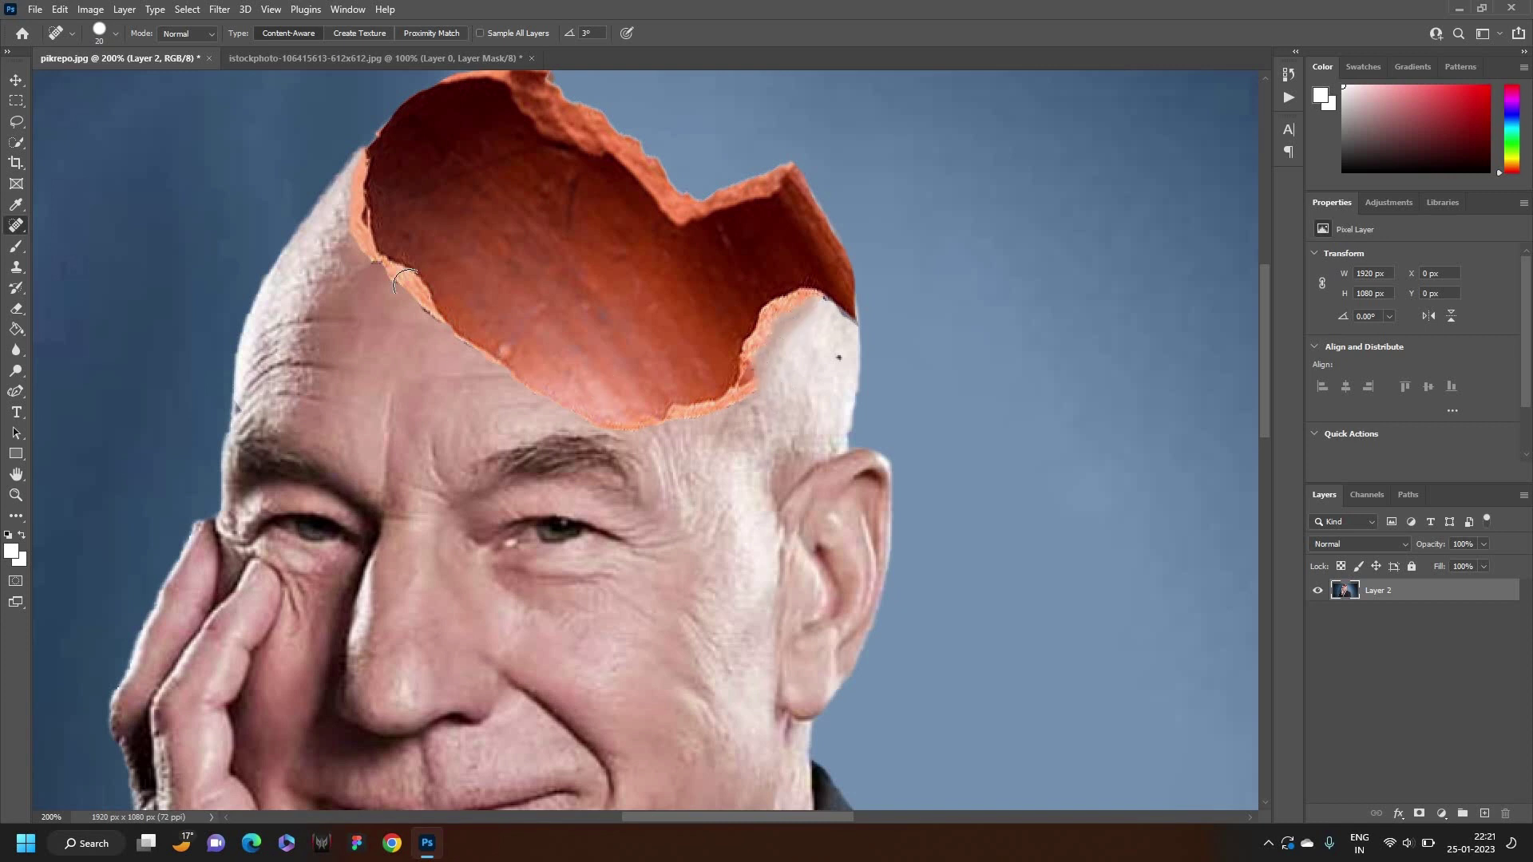
{"action": "left_click", "coordinate": [380, 275]}
{"action": "left_click_drag", "start_coordinate": [382, 278], "coordinate": [411, 313]}
{"action": "left_click", "coordinate": [419, 319]}
{"action": "left_click", "coordinate": [14, 80]}
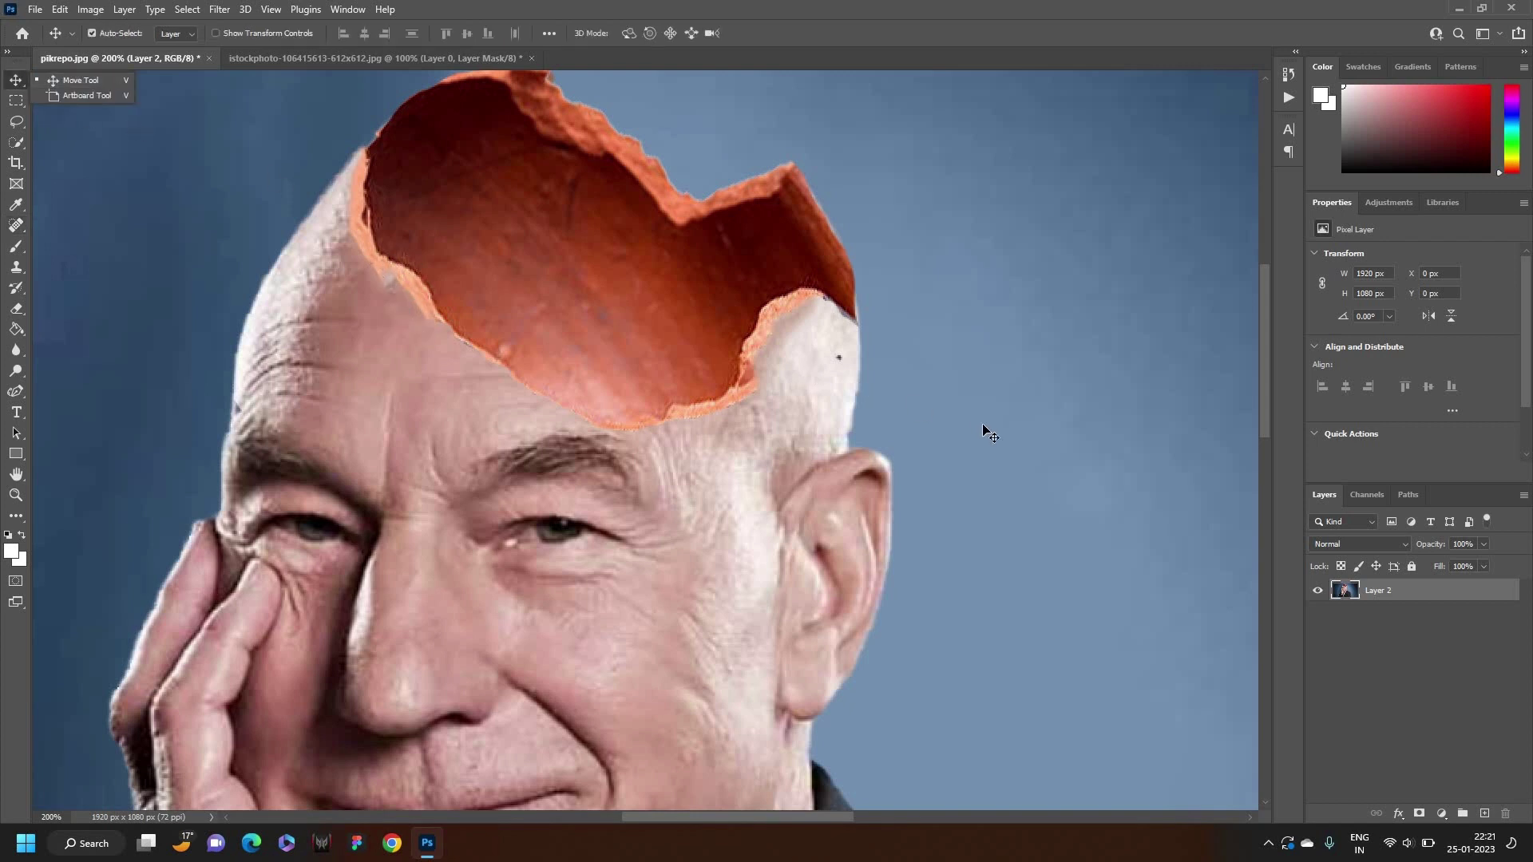
{"action": "key", "text": "ctrl+0"}
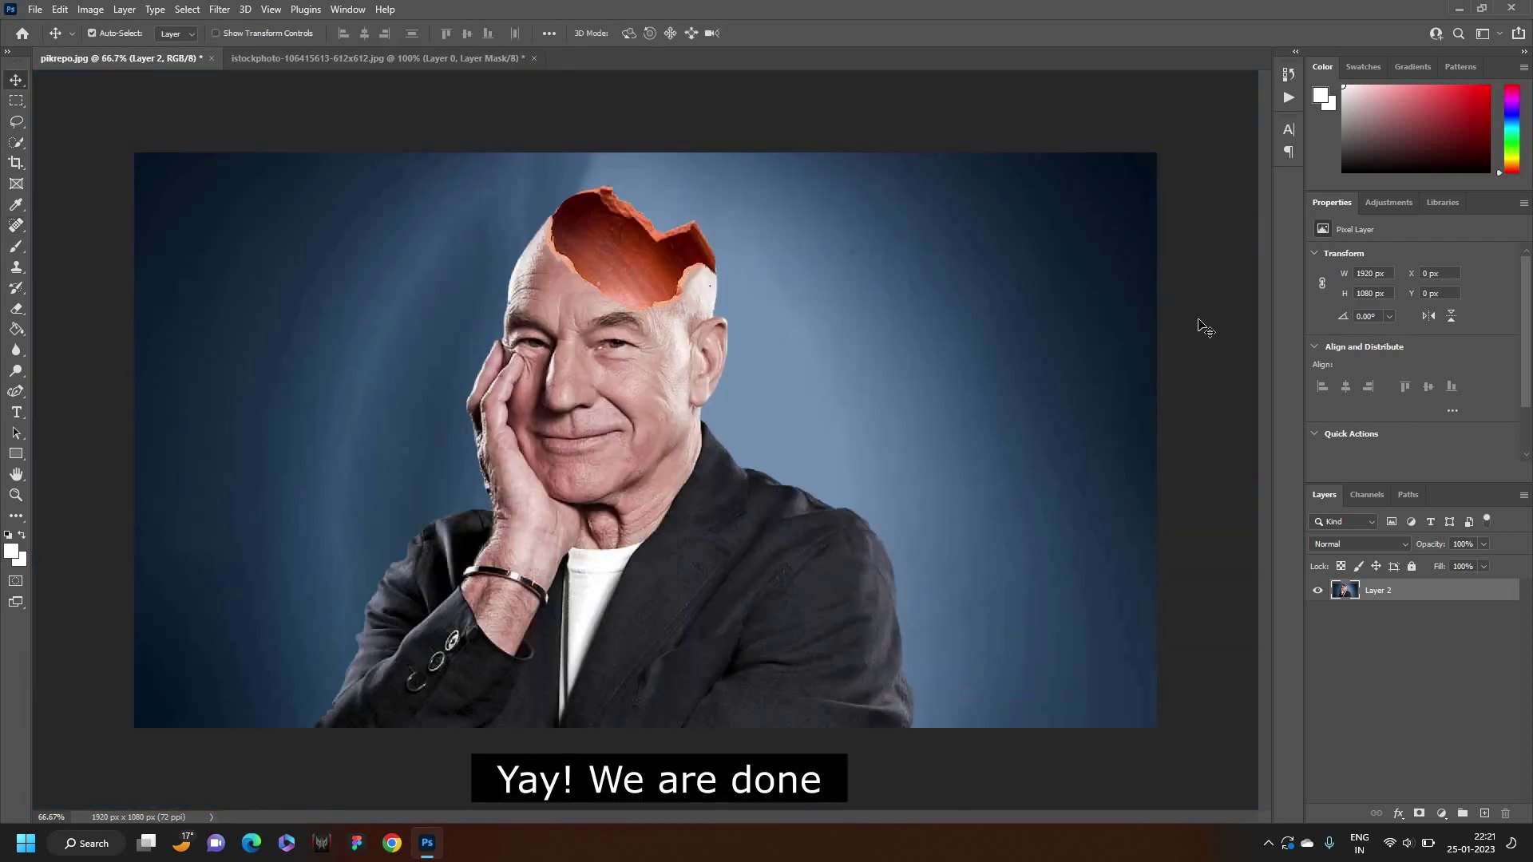
{"action": "left_click", "coordinate": [1205, 355]}
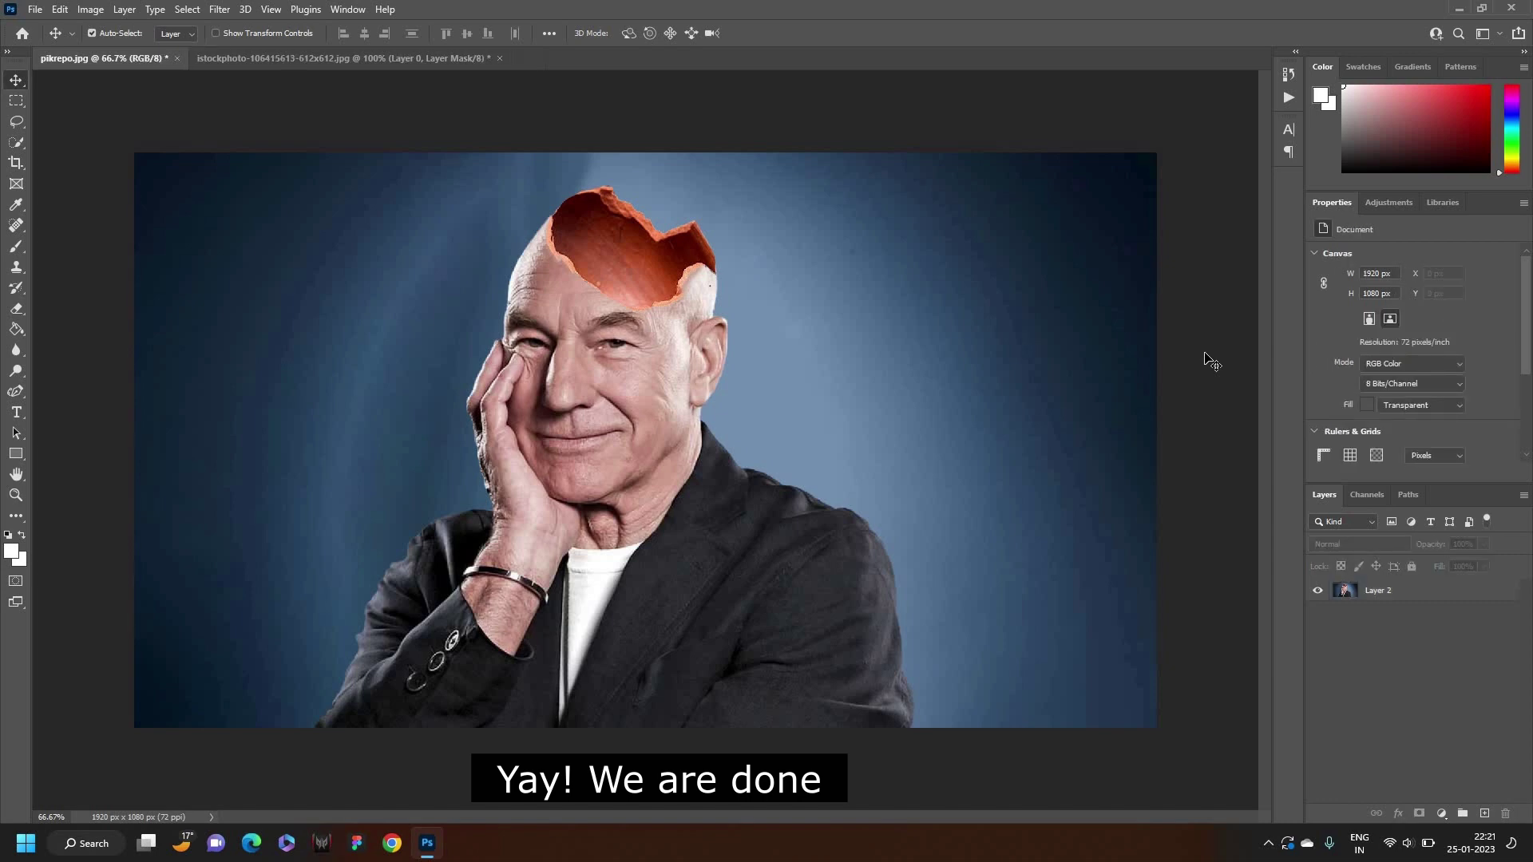